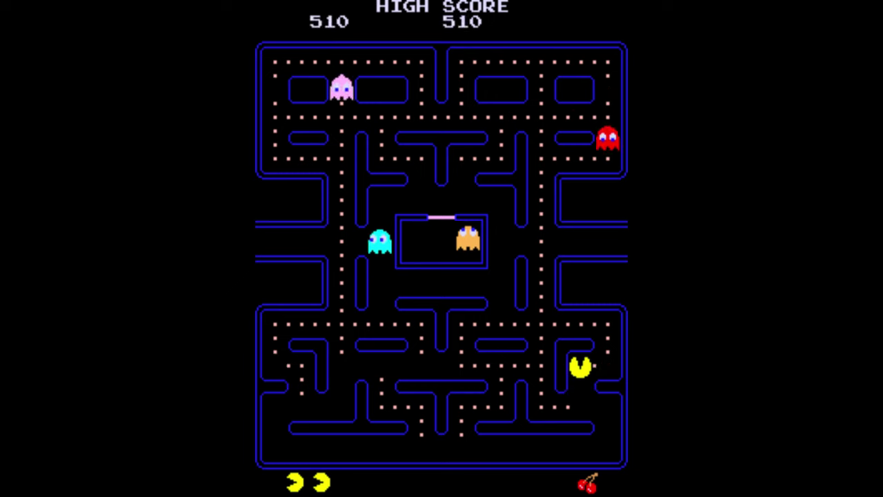
key(Left)
key(Up)
key(Left)
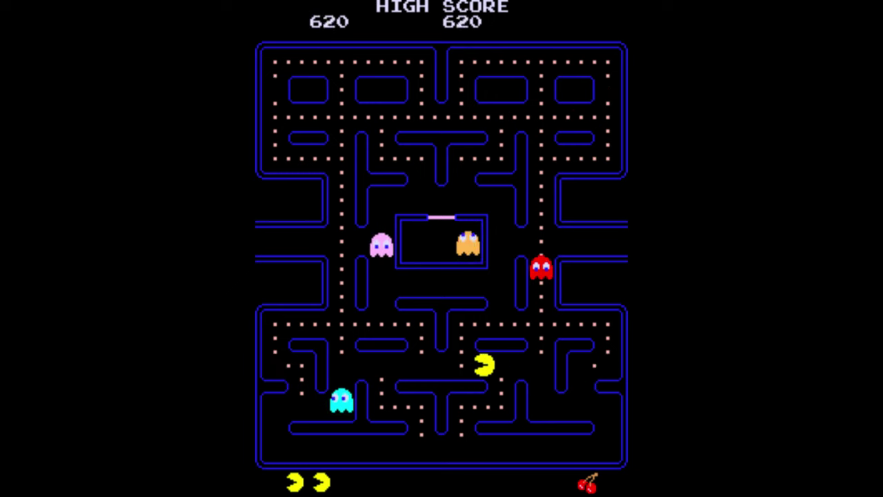
key(Right)
key(Up)
key(Down)
key(Right)
key(Up)
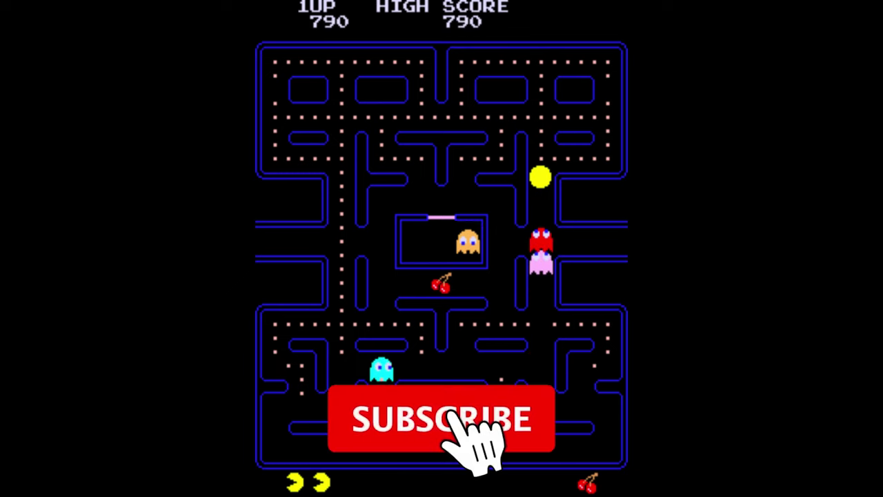
key(Left)
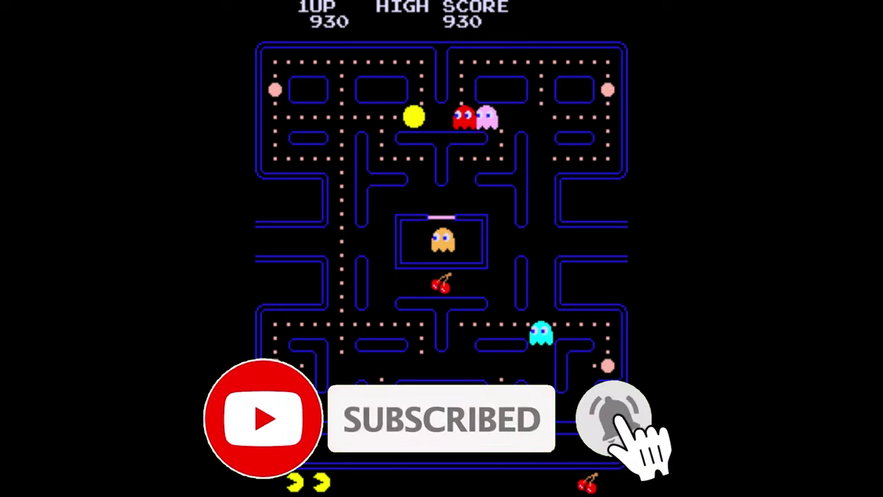
key(Down)
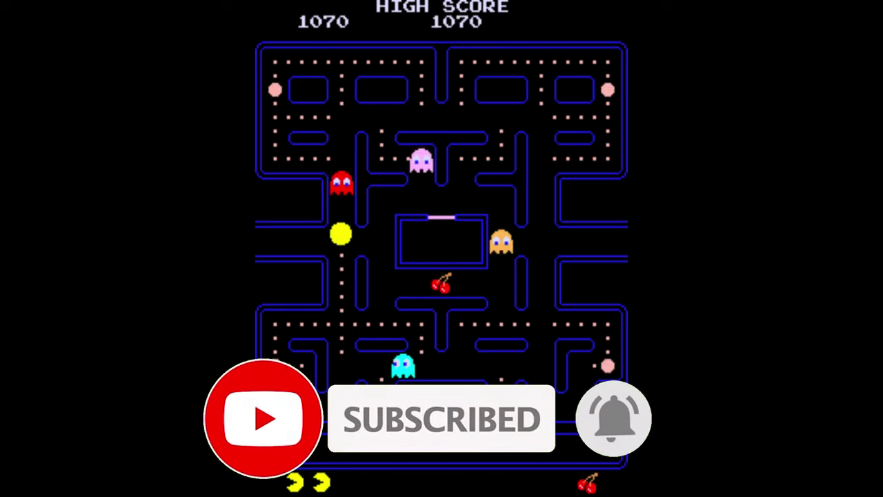
key(Left)
key(Down)
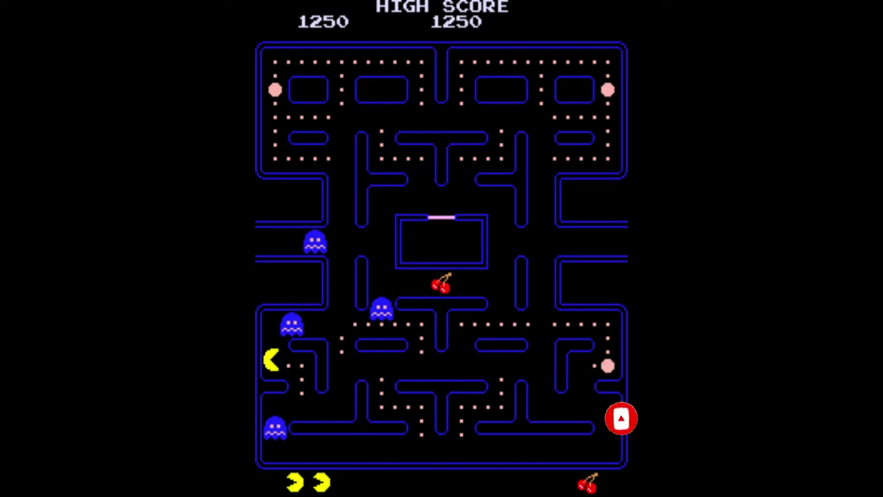
key(Right)
key(Down)
key(Right)
key(Up)
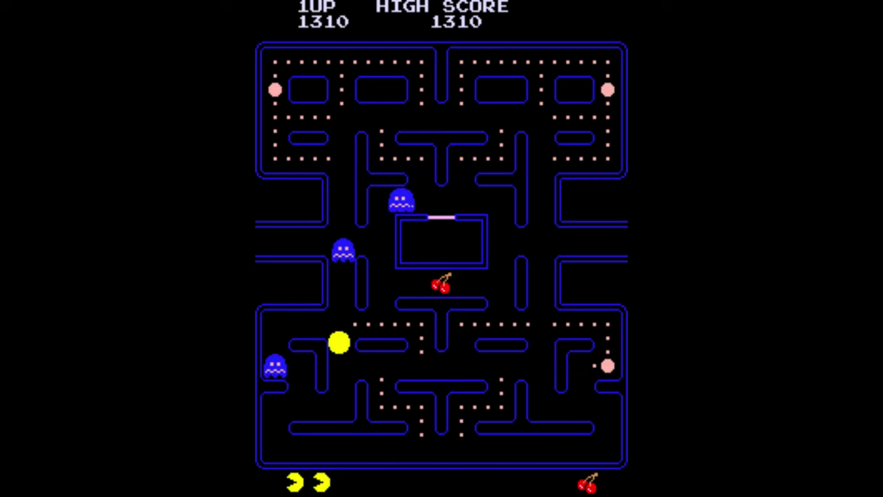
key(Down)
key(Left)
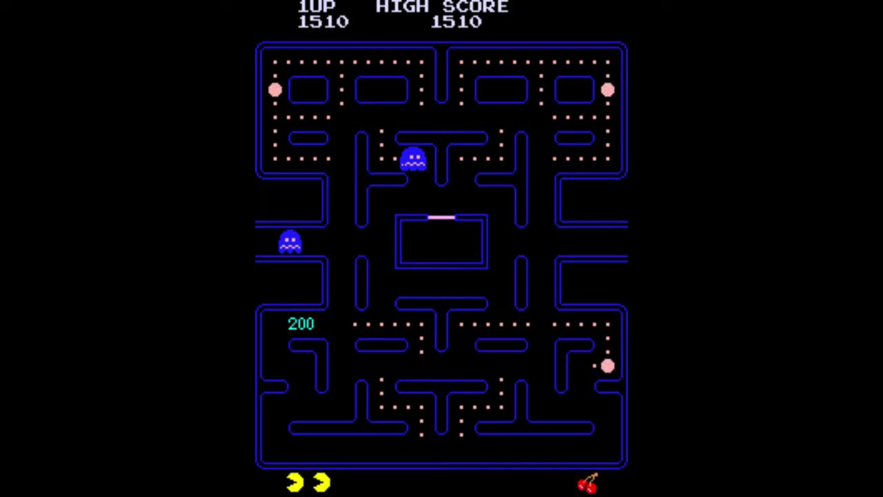
key(Right)
key(Down)
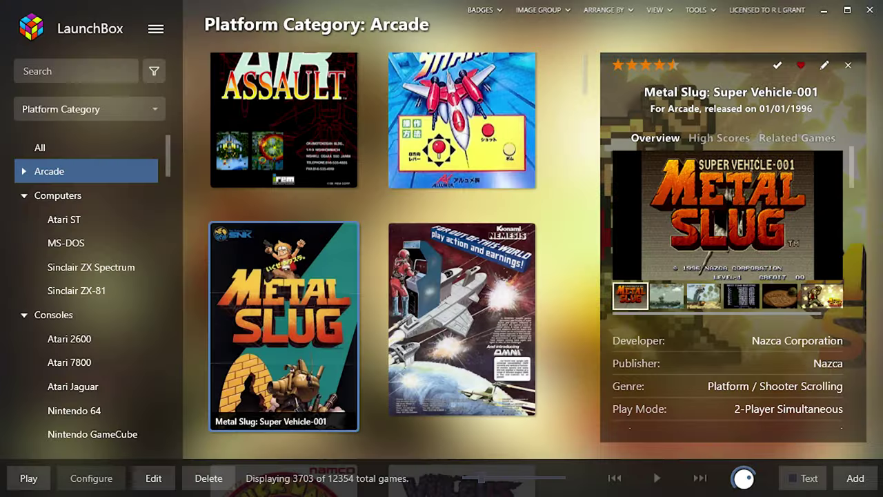
- Show the details of Puck Man in the Arcade category and browse the Sinclair ZX Spectrum games
scroll(373, 256, down, 5)
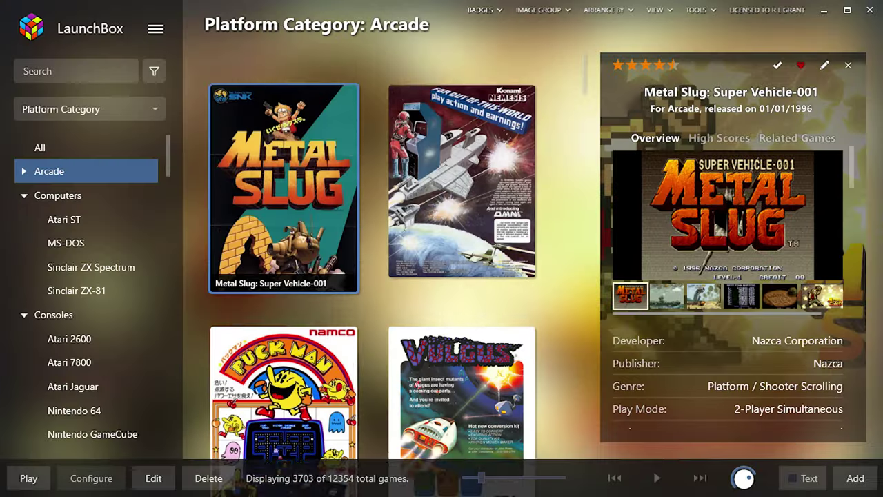
click(283, 221)
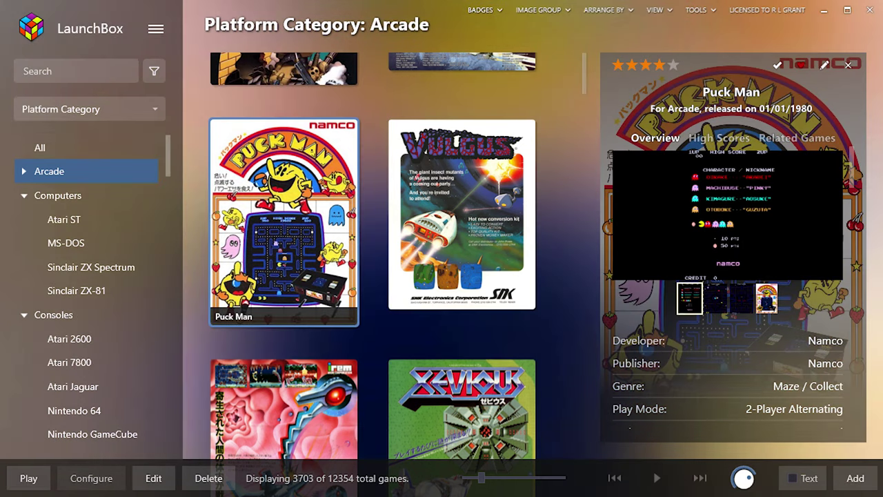
click(91, 267)
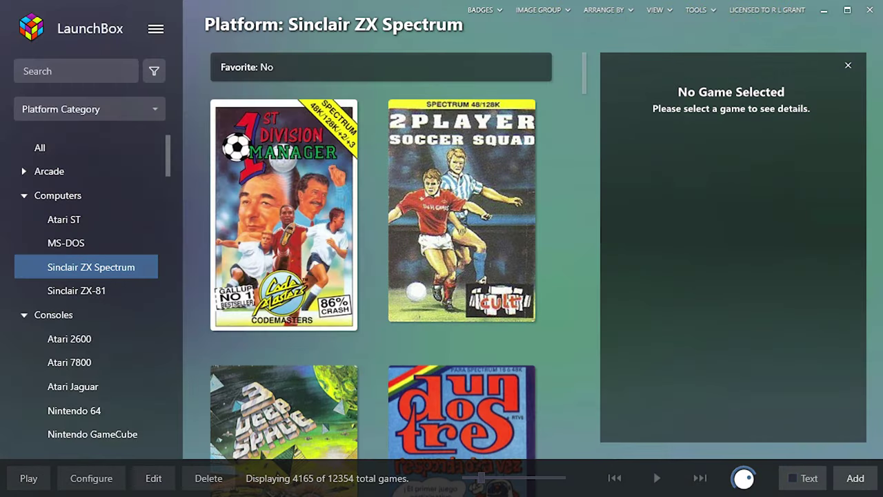
scroll(382, 274, down, 5)
scroll(382, 275, down, 8)
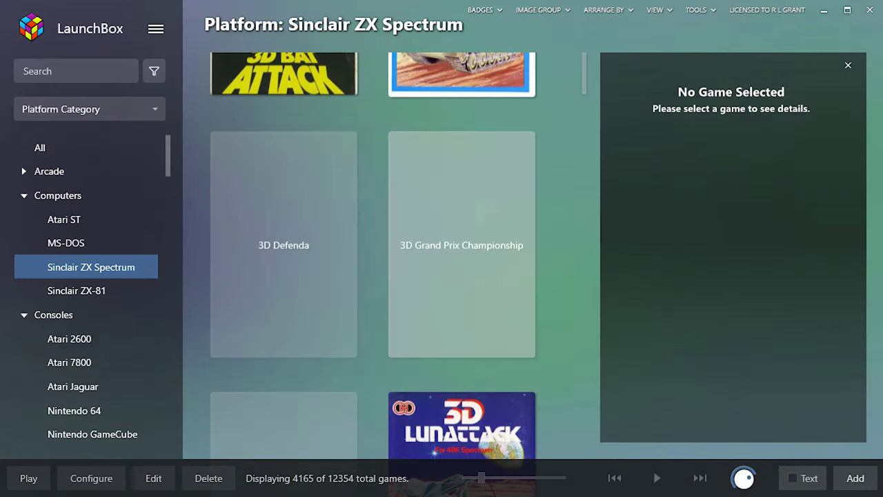
scroll(455, 290, down, 8)
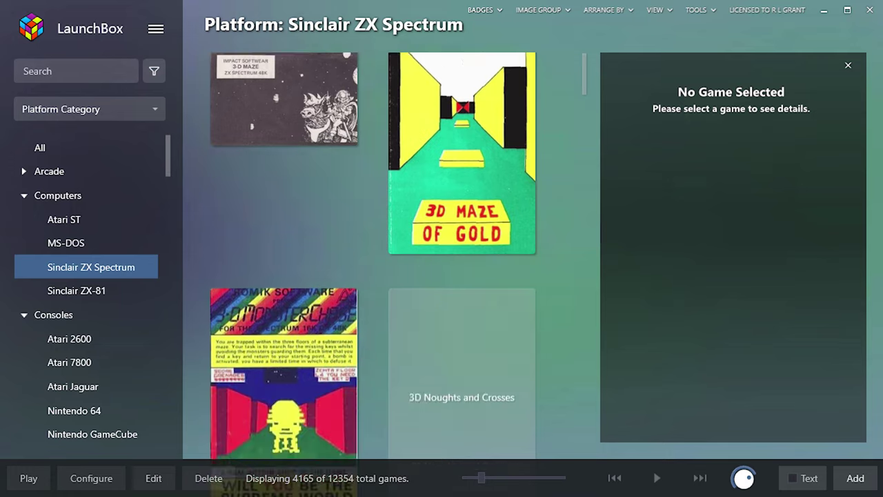
scroll(373, 255, down, 4)
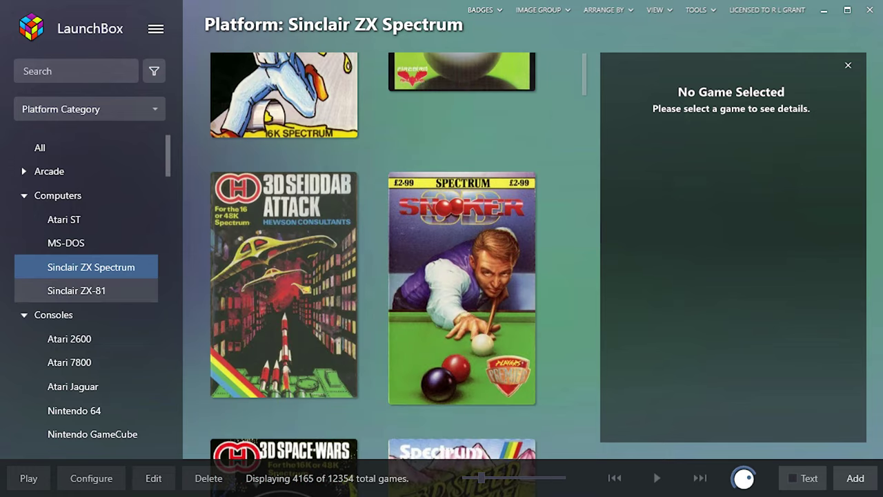
- Browse the game collections of the Sinclair ZX-81 and Atari Jaguar platforms
click(76, 291)
scroll(284, 345, down, 5)
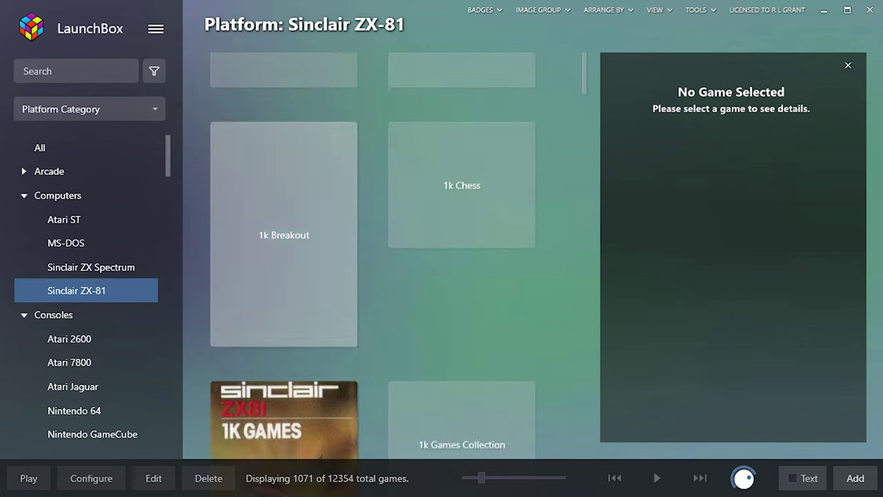
scroll(76, 312, down, 3)
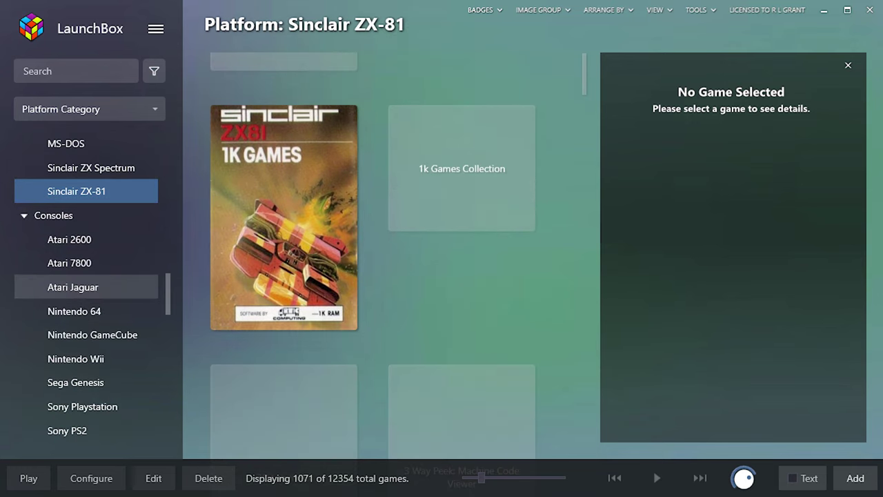
click(75, 287)
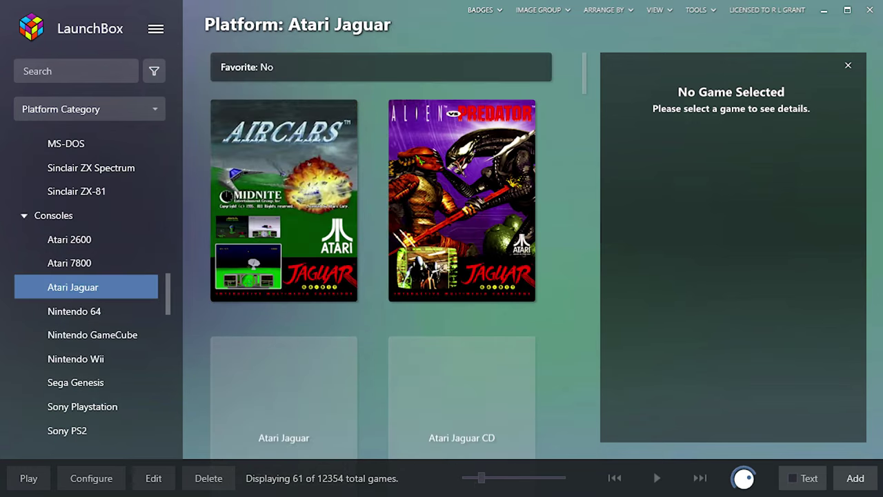
scroll(76, 287, down, 3)
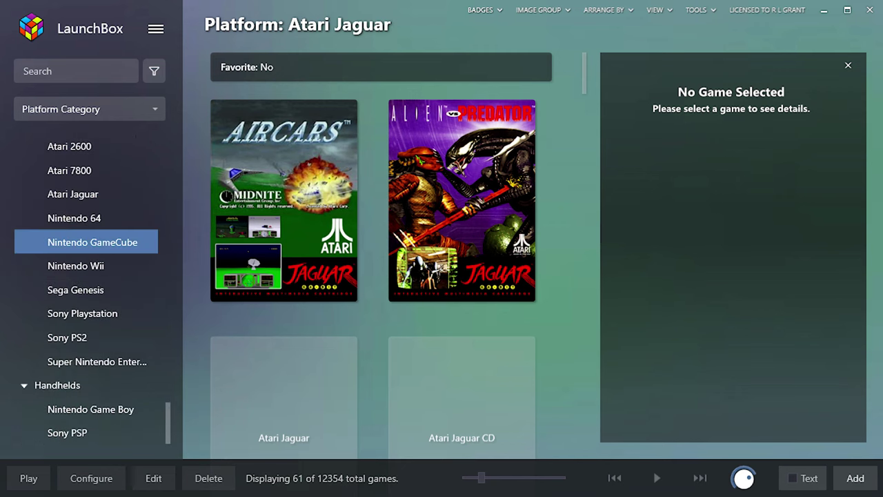
- Browse the Nintendo GameCube games and show the details of F-Zero GX
click(76, 242)
scroll(283, 311, down, 2)
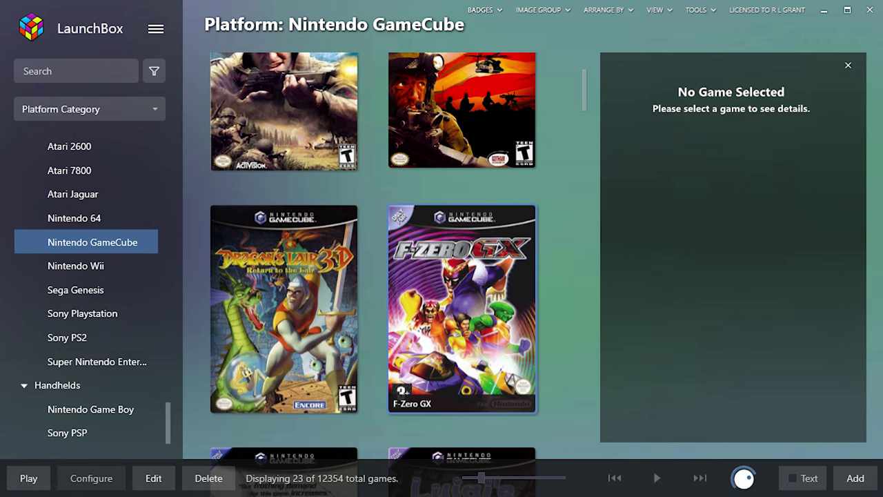
click(461, 308)
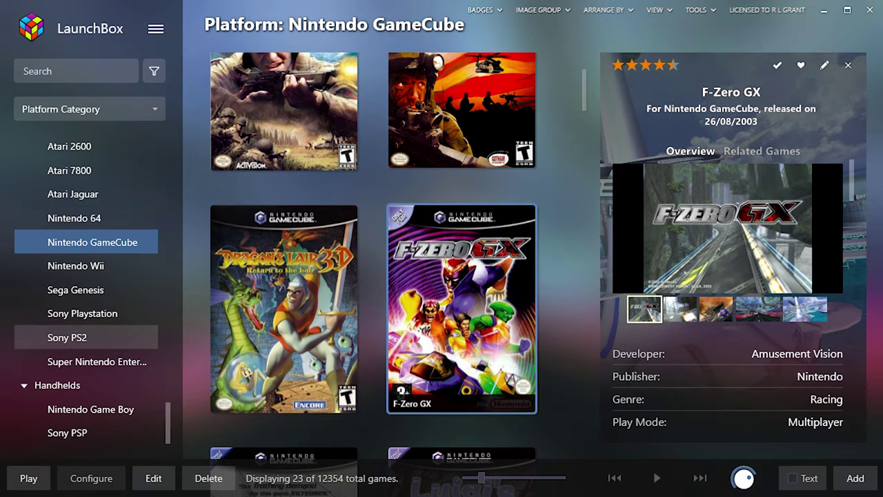
- Browse the Sony PS2 games and show the details of Ratchet & Clank: Up Your Arsenal
click(76, 337)
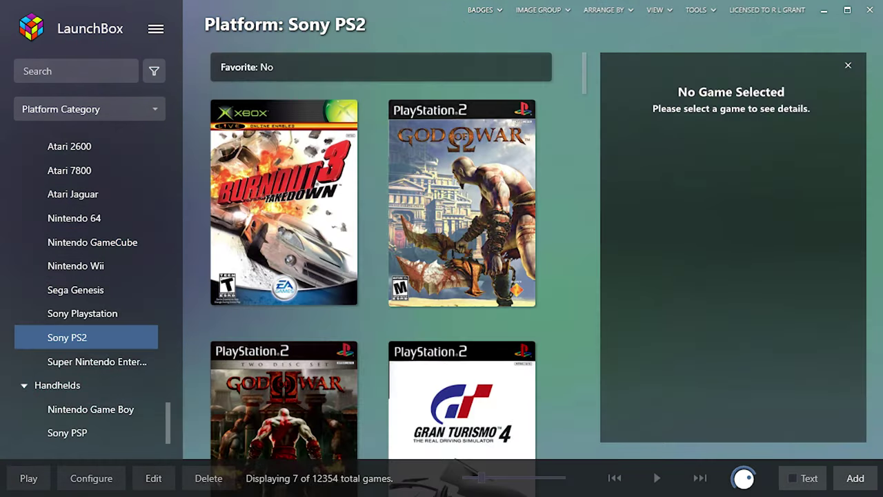
scroll(381, 276, down, 3)
scroll(443, 394, down, 2)
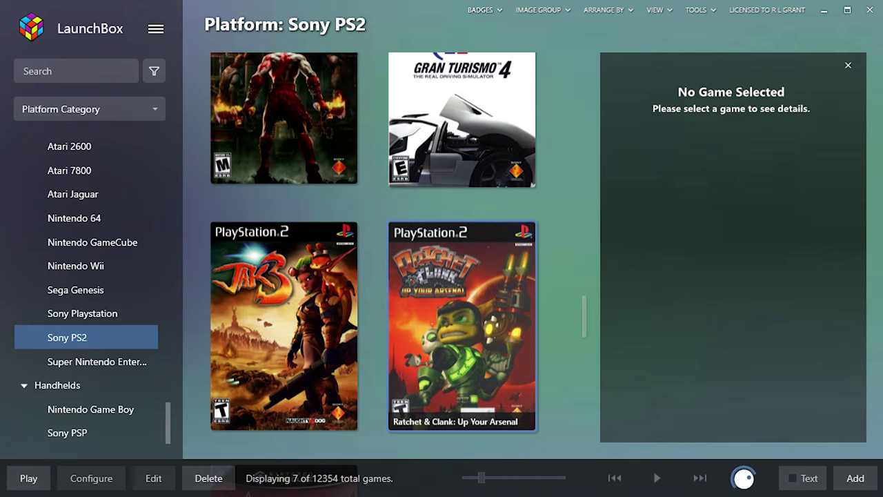
click(444, 393)
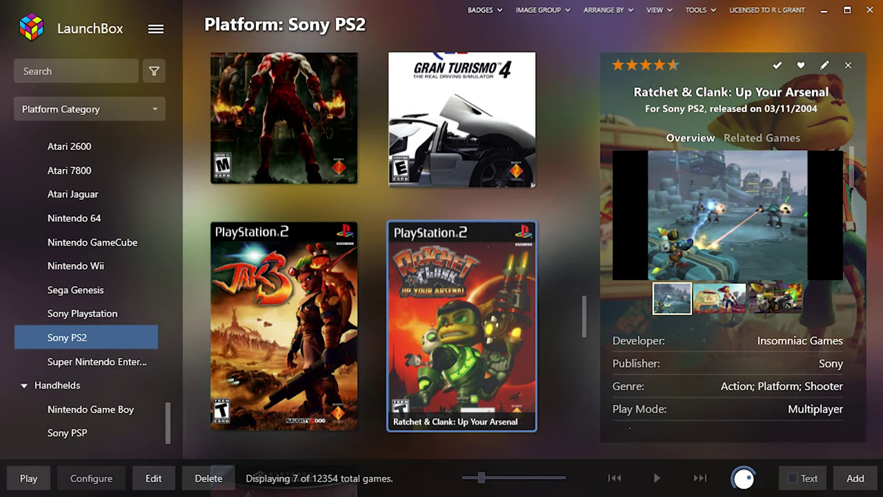
- Browse the Nintendo Game Boy collection under Handhelds
click(90, 409)
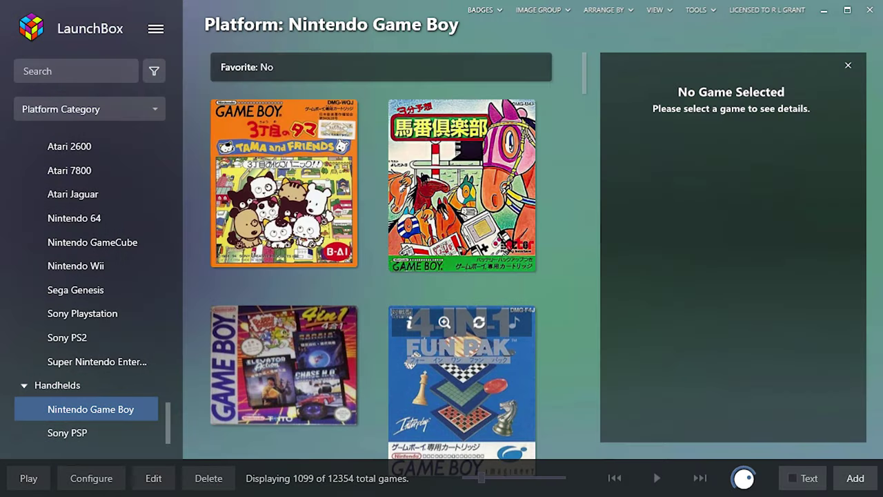
scroll(462, 358, down, 4)
scroll(462, 358, down, 6)
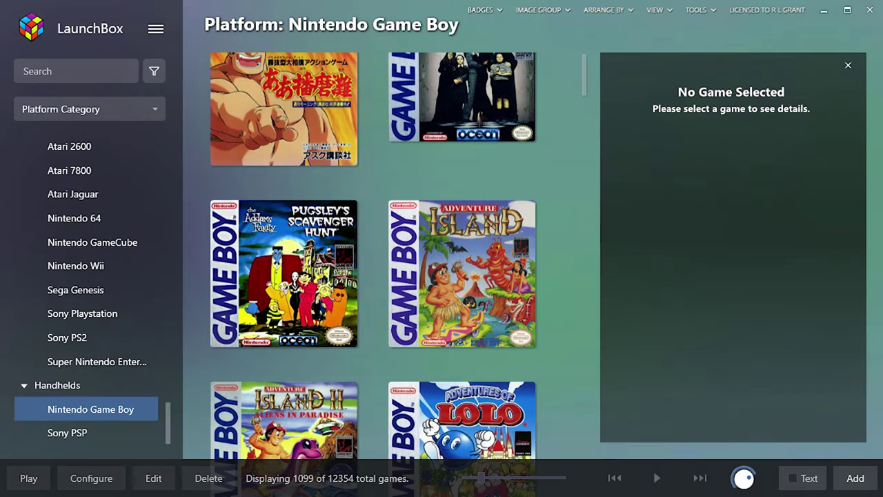
click(462, 317)
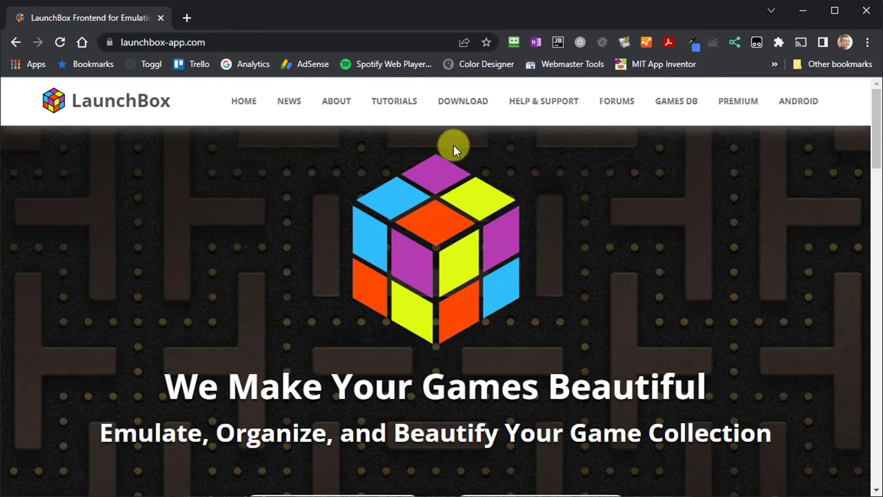
- In the browser, open the LaunchBox for Windows download page and activate its email address field
mouse_move(457, 108)
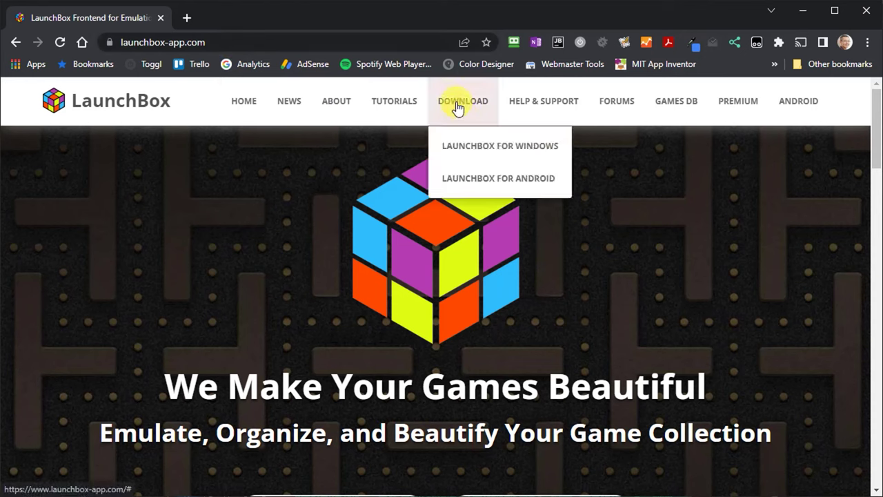
click(467, 150)
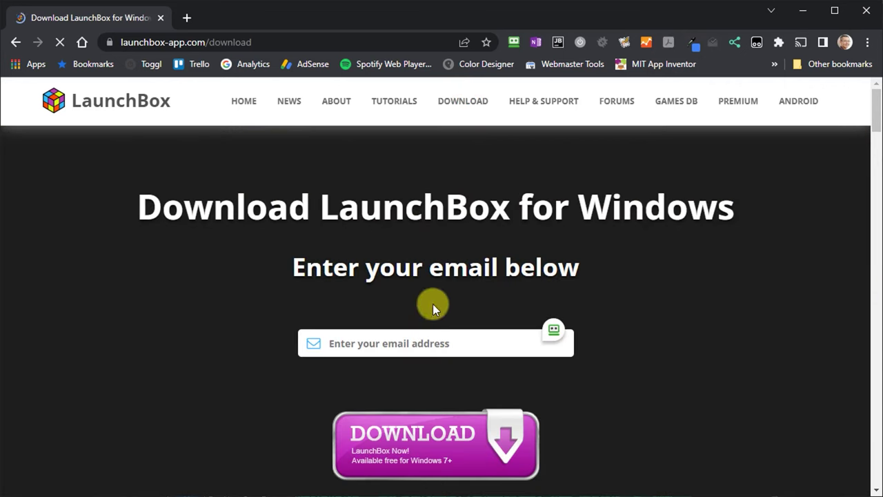
click(402, 338)
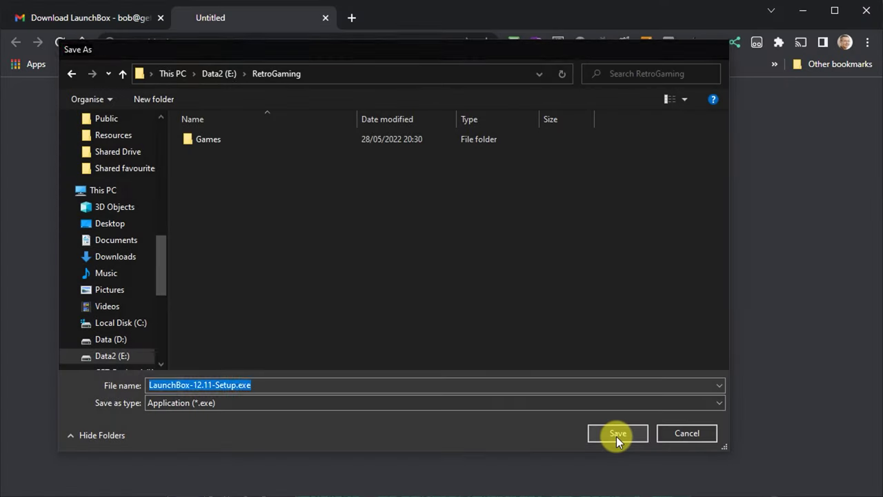
- Save LaunchBox-12.11-Setup.exe in the RetroGaming folder on Data2 (E:) and open the downloaded file
click(618, 433)
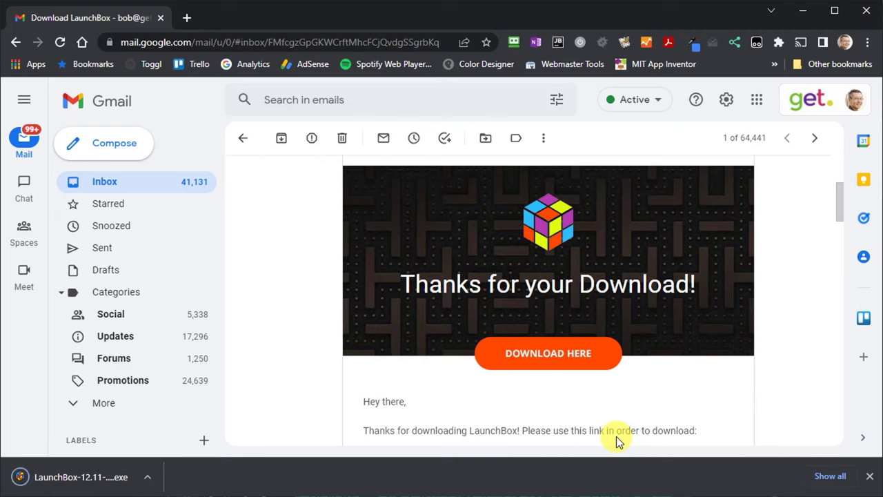
click(150, 481)
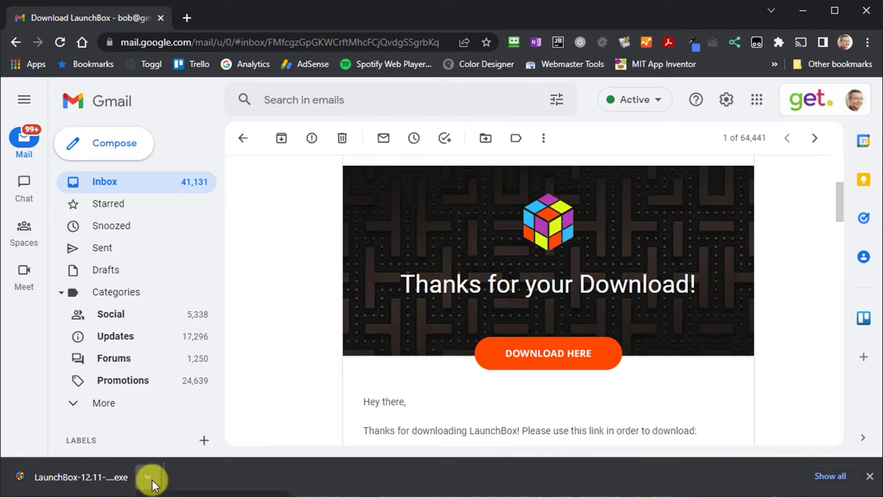
click(169, 488)
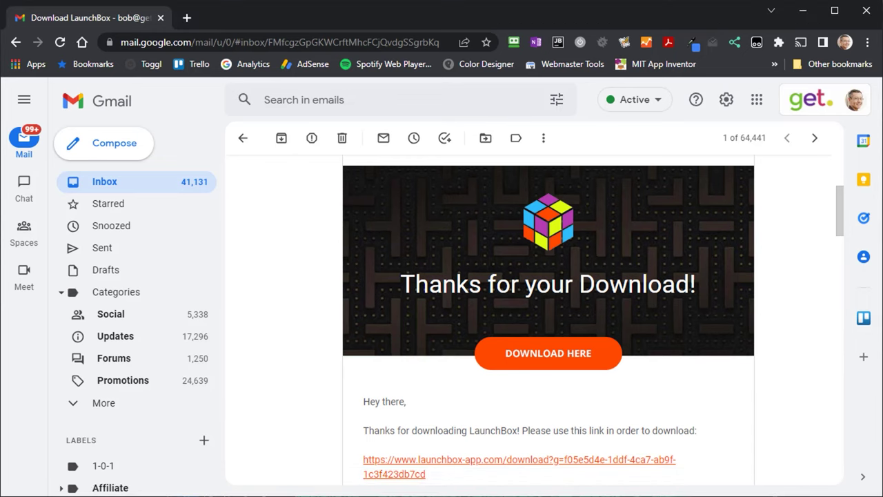
- Advance the LaunchBox version 12.11 setup to the choice of destination location
click(466, 285)
click(328, 345)
click(541, 386)
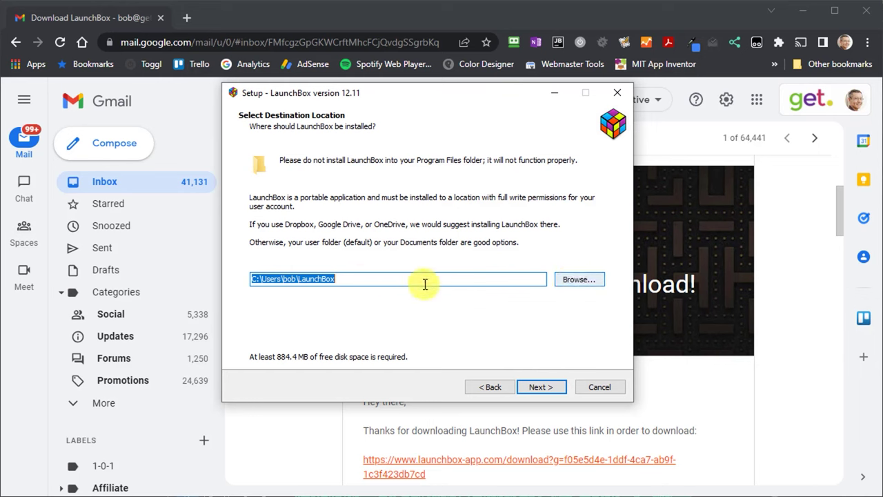
- Set the LaunchBox install destination to E:\RetroGaming\LaunchBox by choosing the RetroGaming folder on Data2 (E:), and continue the setup
click(571, 285)
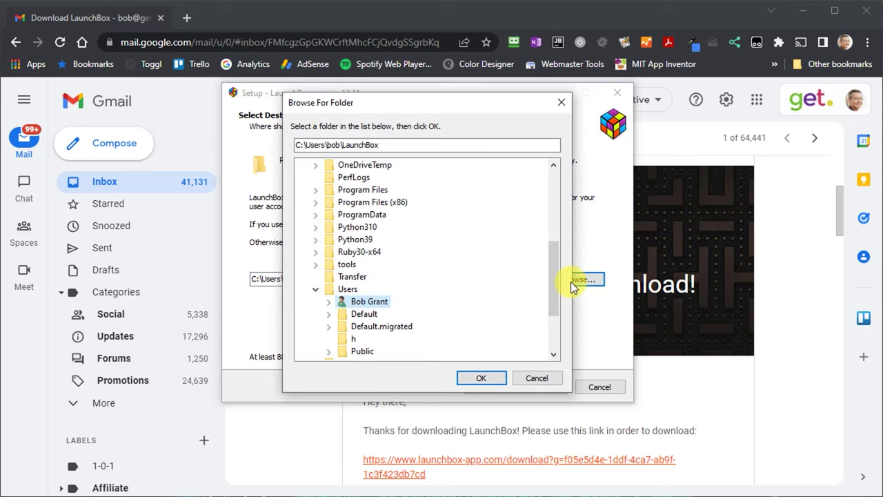
drag(556, 279, 553, 333)
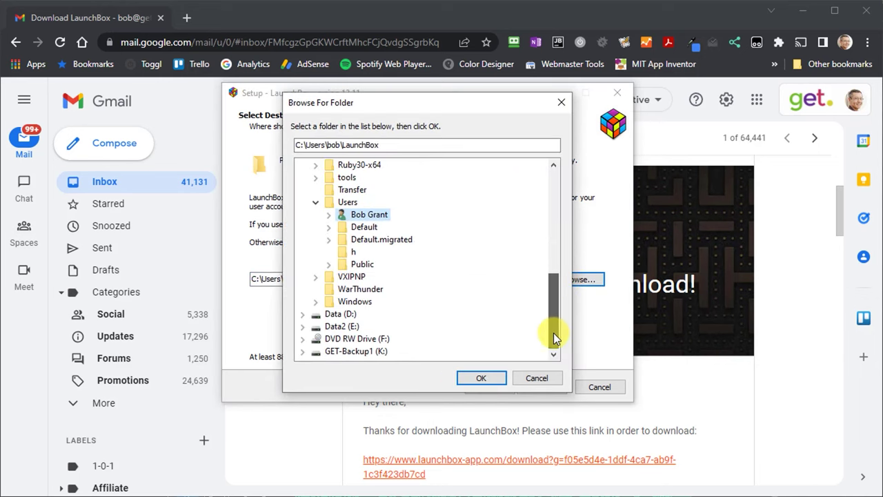
click(304, 327)
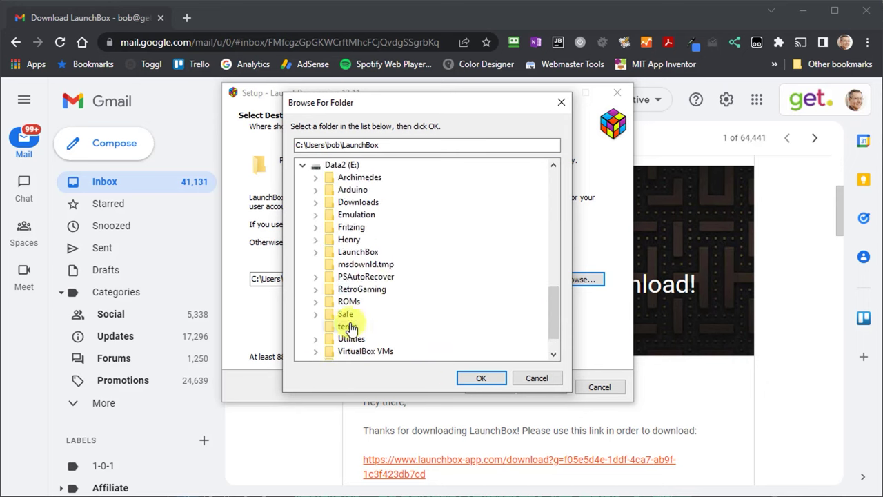
click(366, 291)
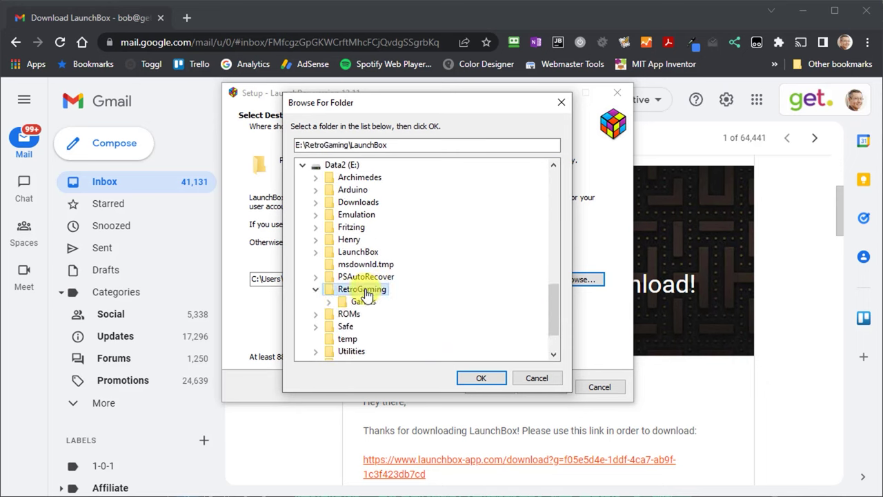
click(478, 379)
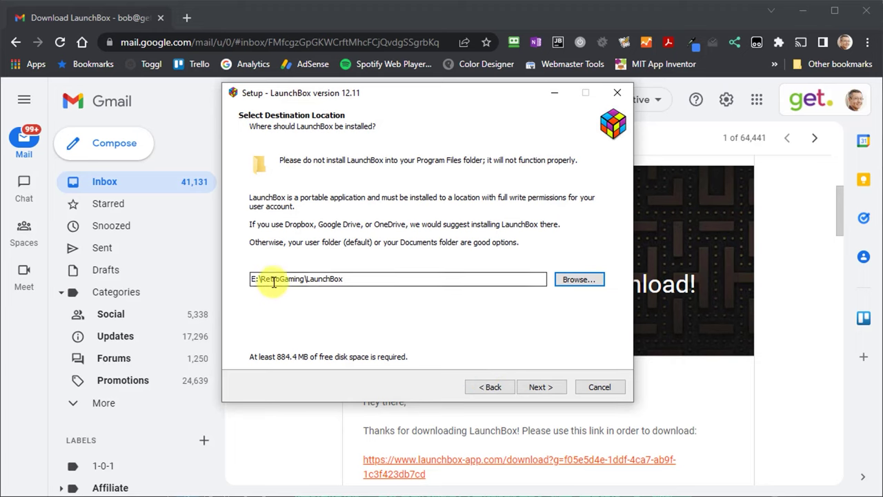
click(547, 389)
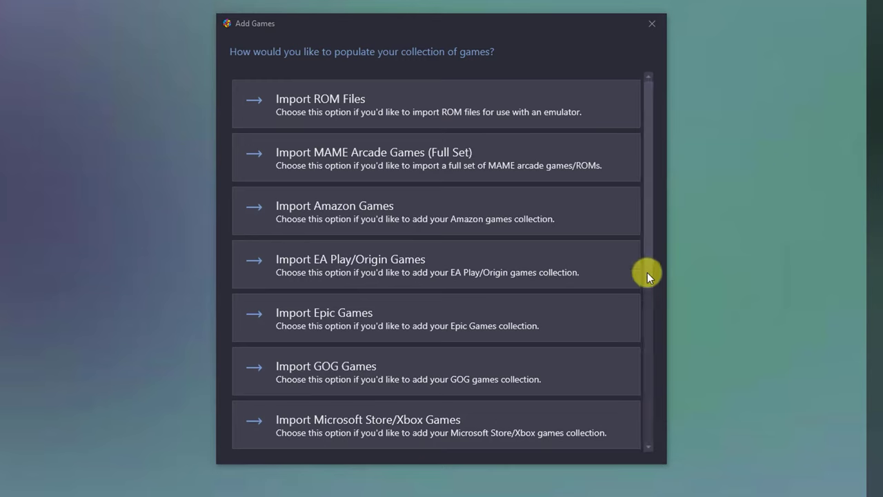
drag(647, 190, 649, 158)
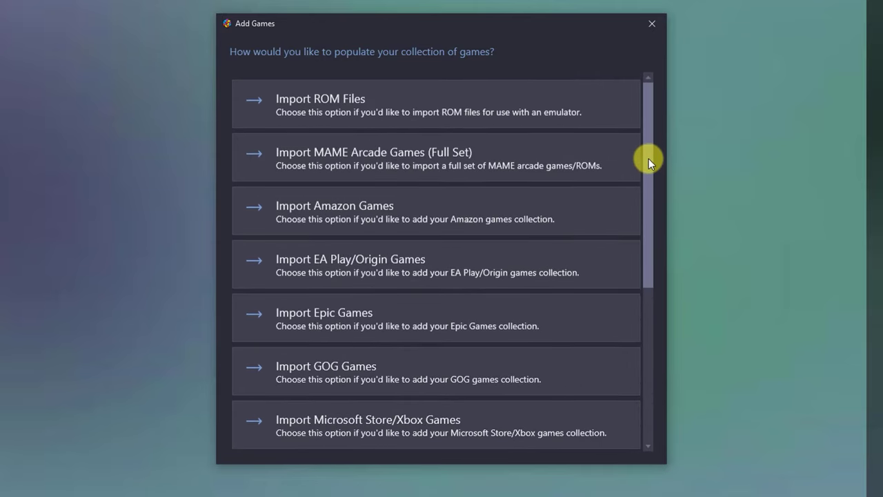
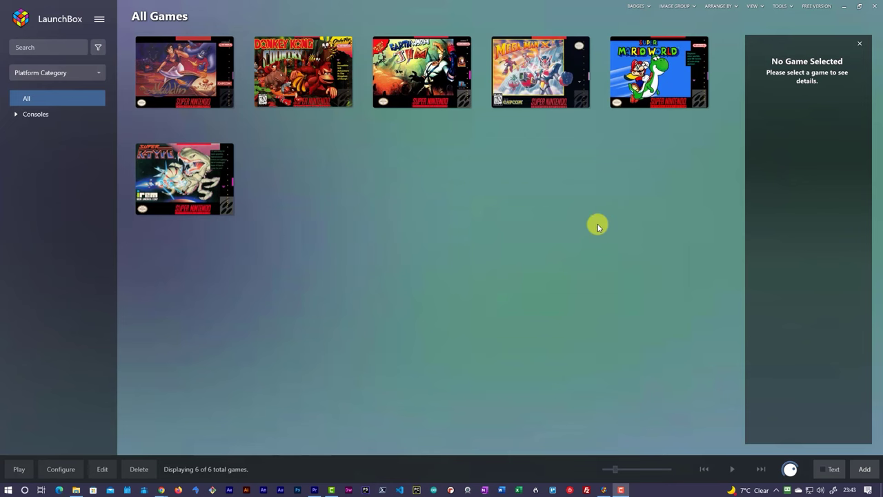
- View Earthworm Jim's gallery images and read its full details and description in All Games
click(424, 80)
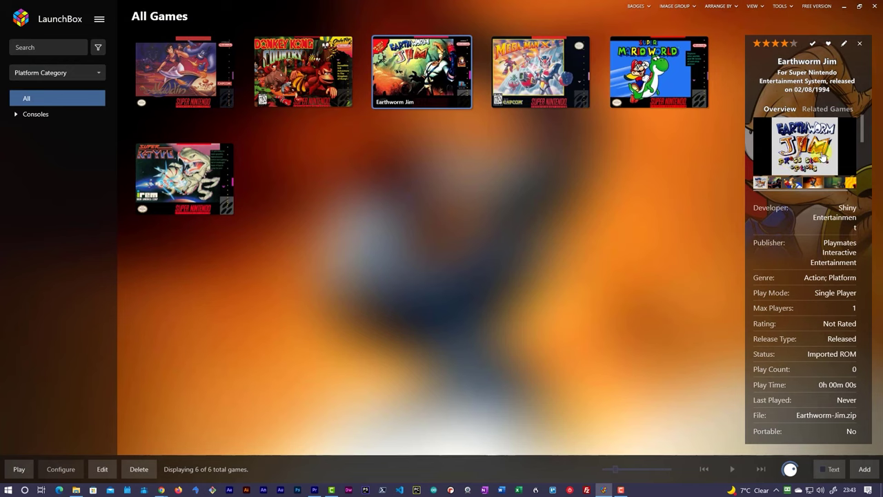
click(775, 183)
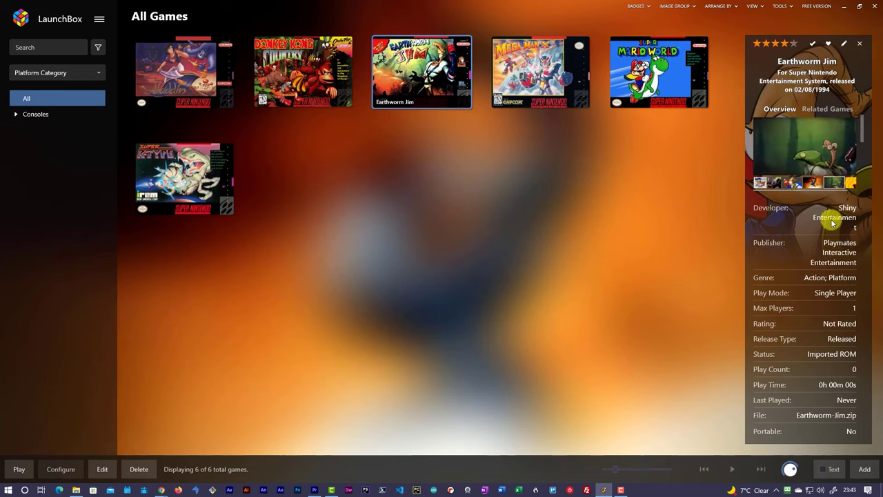
scroll(803, 234, down, 2)
scroll(805, 259, down, 1)
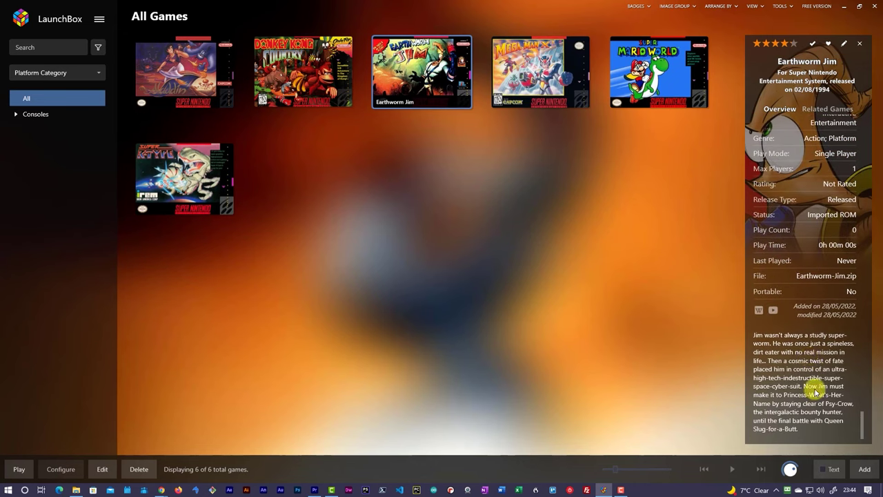
- View the details of Mega Man X3 and Super Mario World, and launch Super Mario World
click(540, 78)
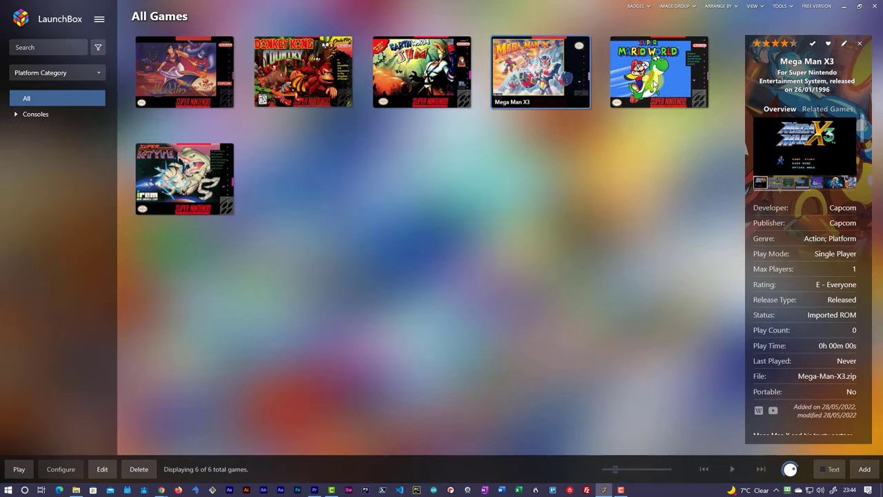
click(653, 83)
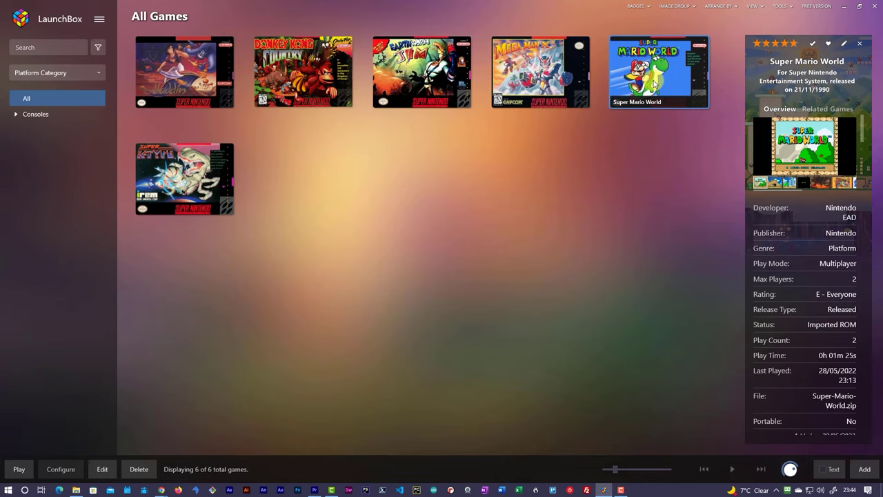
double_click(654, 83)
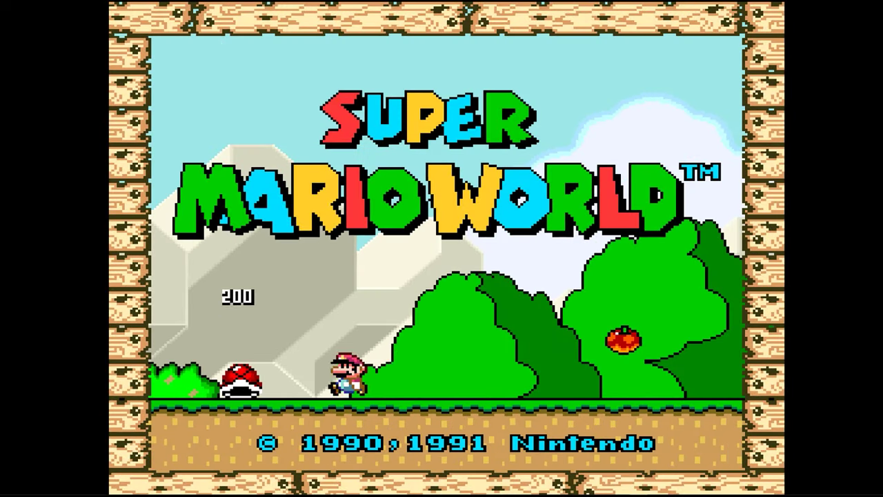
key(Return)
key(Return)
key(Return)
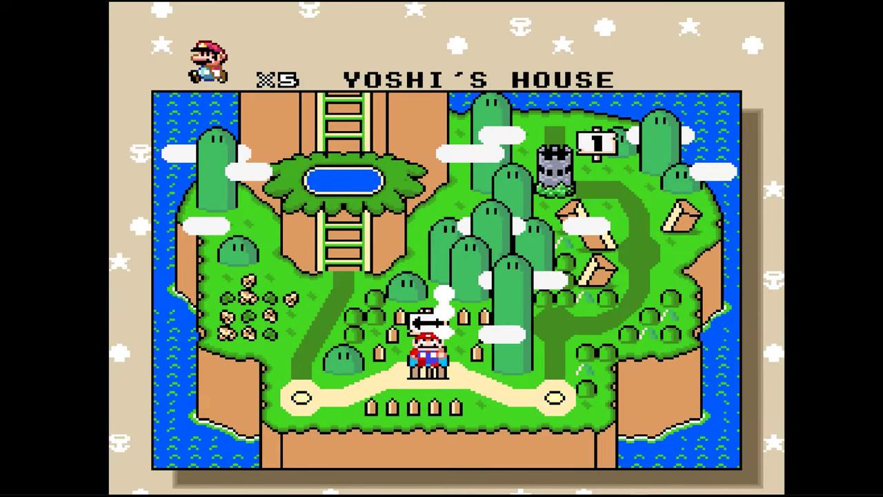
key(Right)
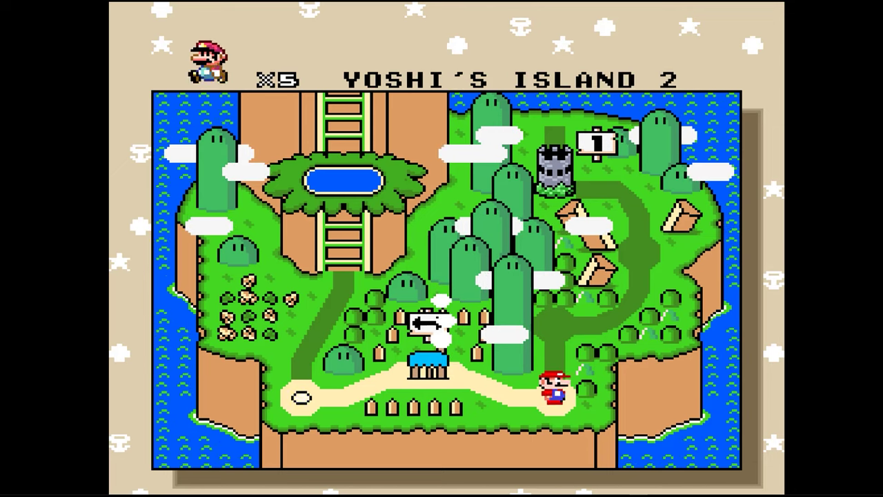
key(x)
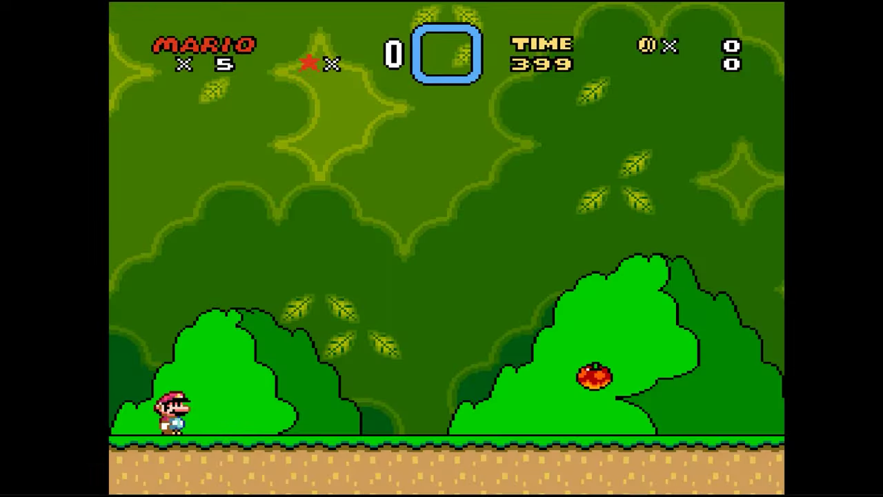
key(Right)
key(x)
key(Right)
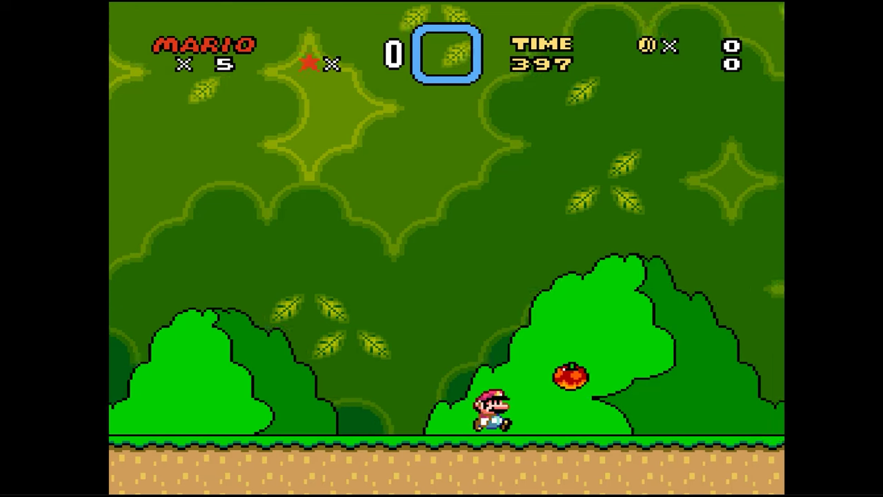
key(x)
key(Left)
key(Left)
key(x)
key(Right)
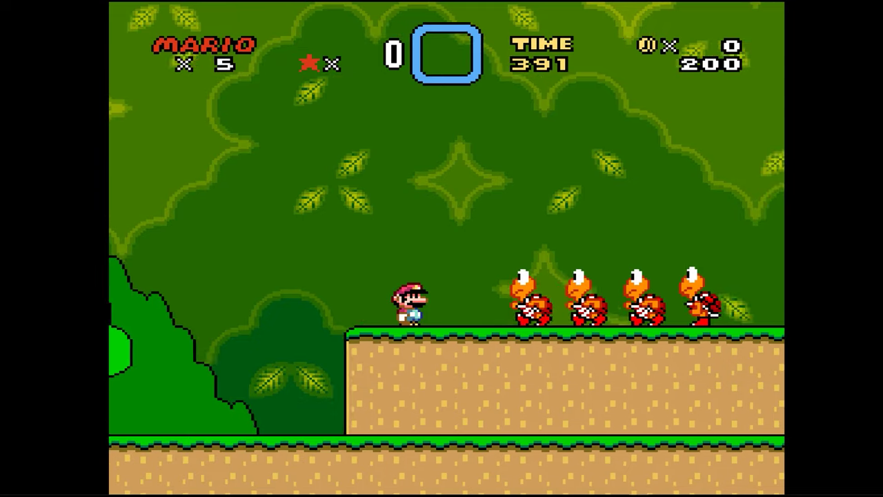
key(x)
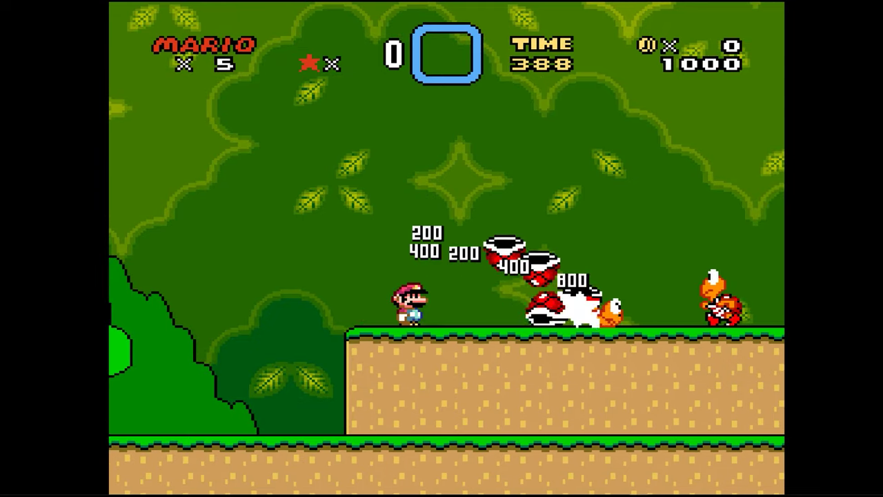
key(Right)
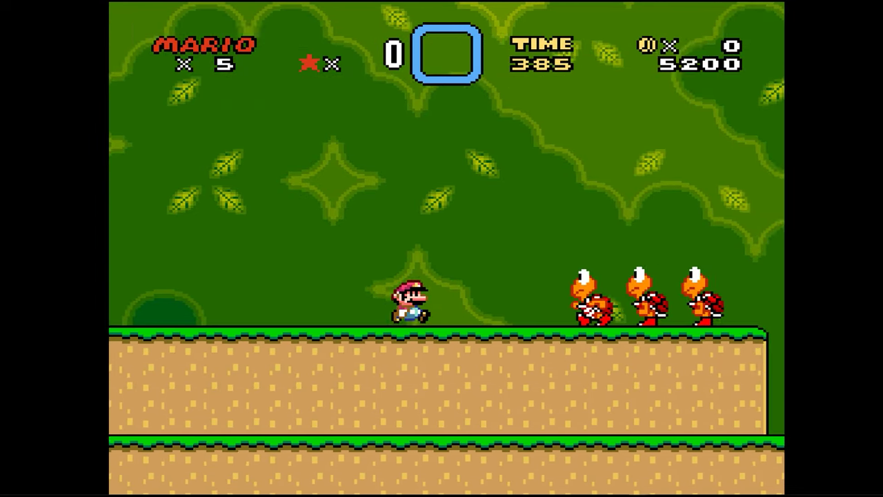
key(x)
key(Right)
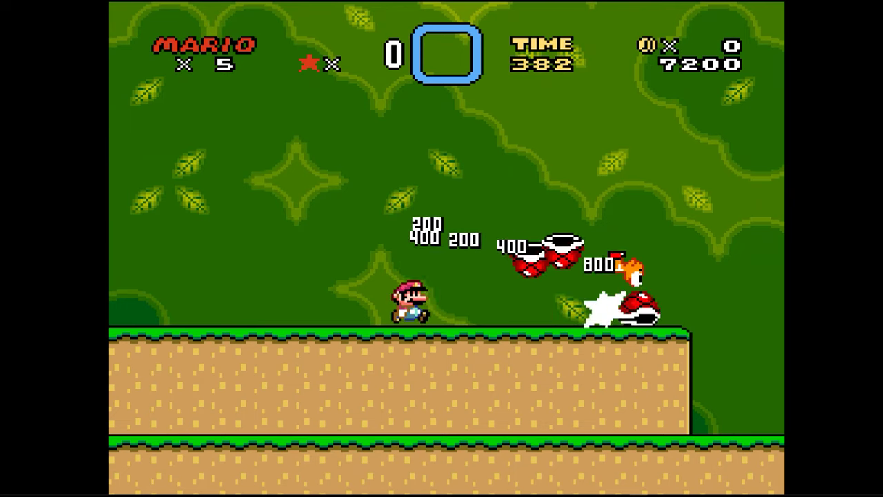
key(Right)
key(x)
key(x)
key(Right)
key(x)
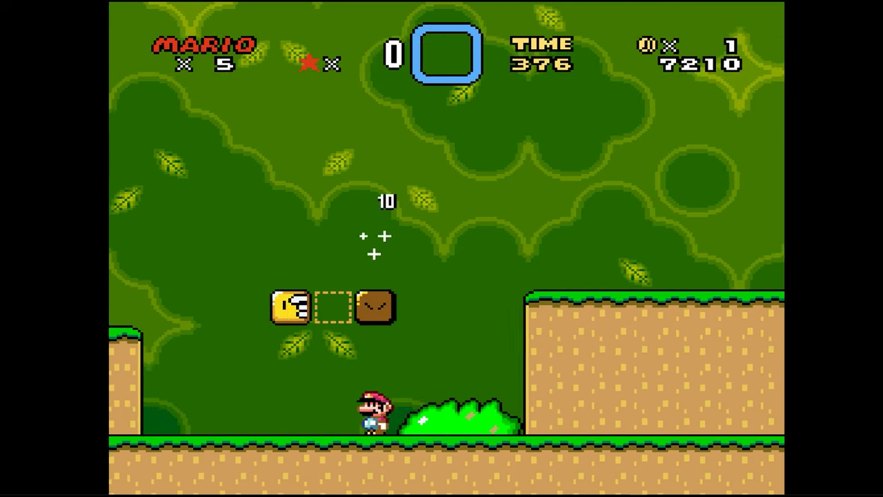
key(Left)
key(x)
key(Right)
key(x)
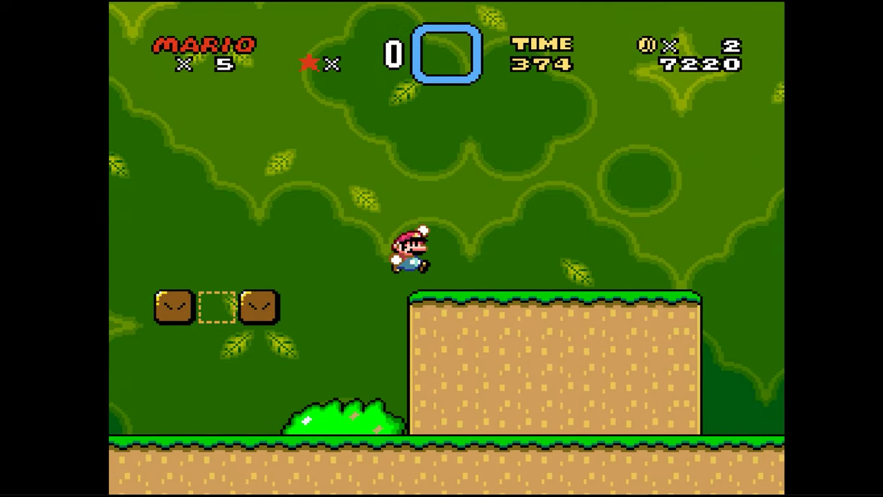
key(Right)
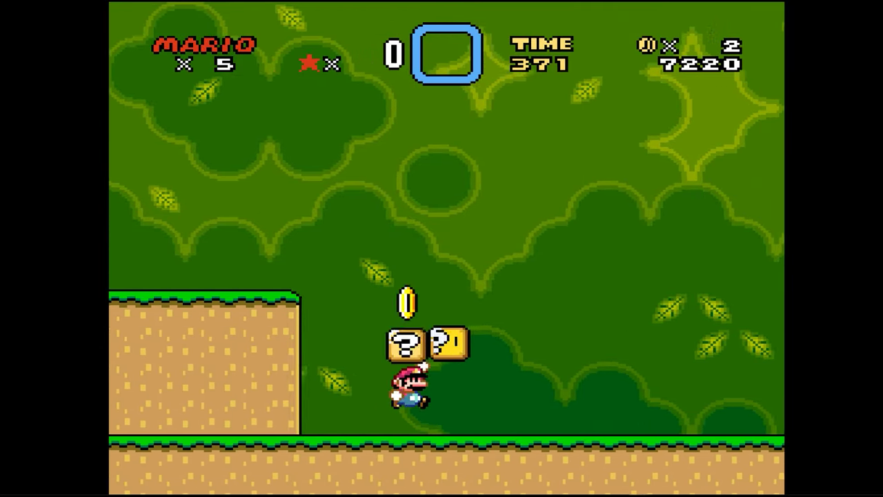
key(x)
key(Right)
key(x)
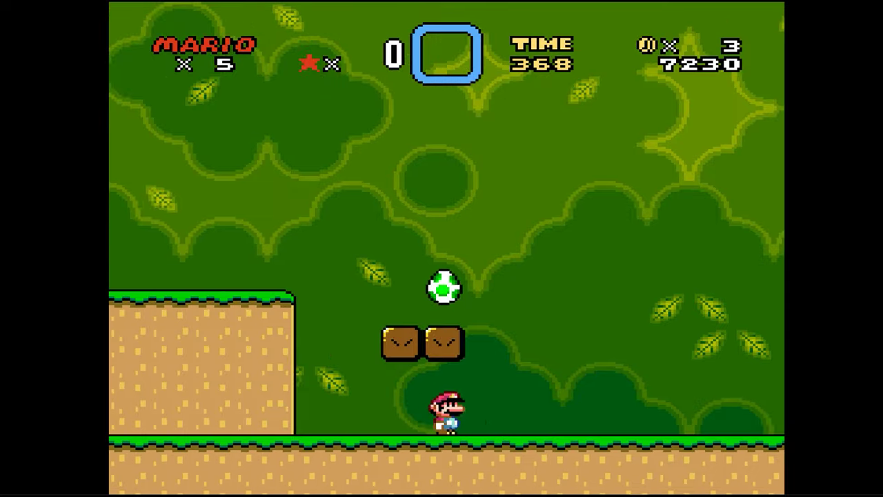
key(Right)
key(x)
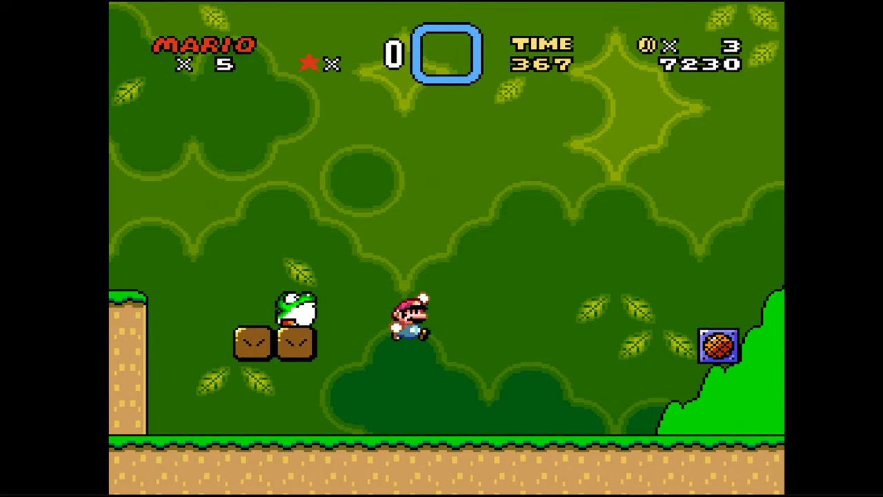
key(x)
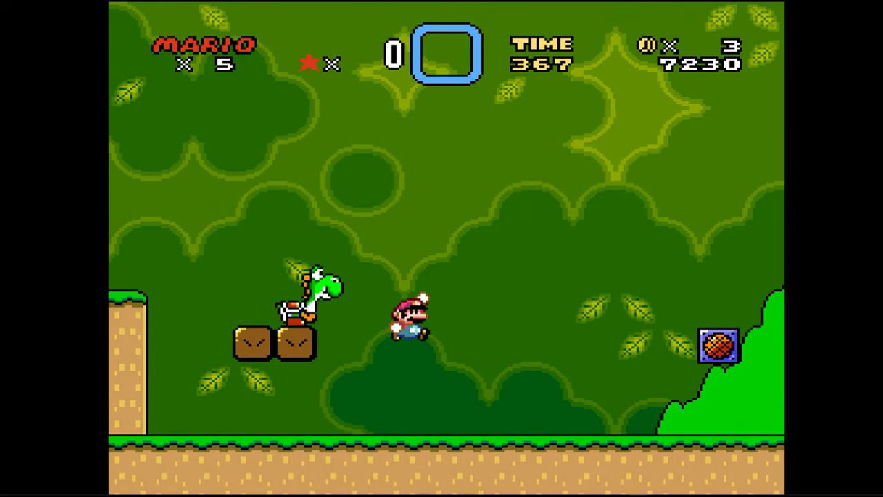
key(Left)
key(x)
key(Right)
key(x)
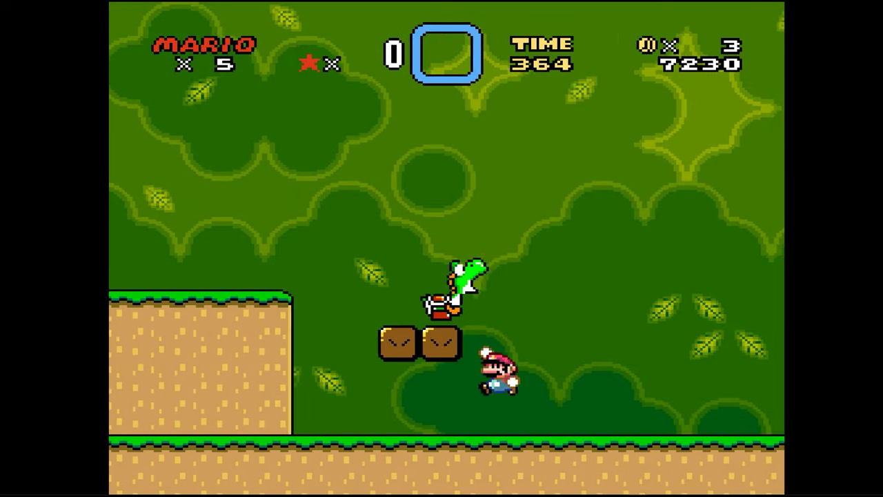
key(Right)
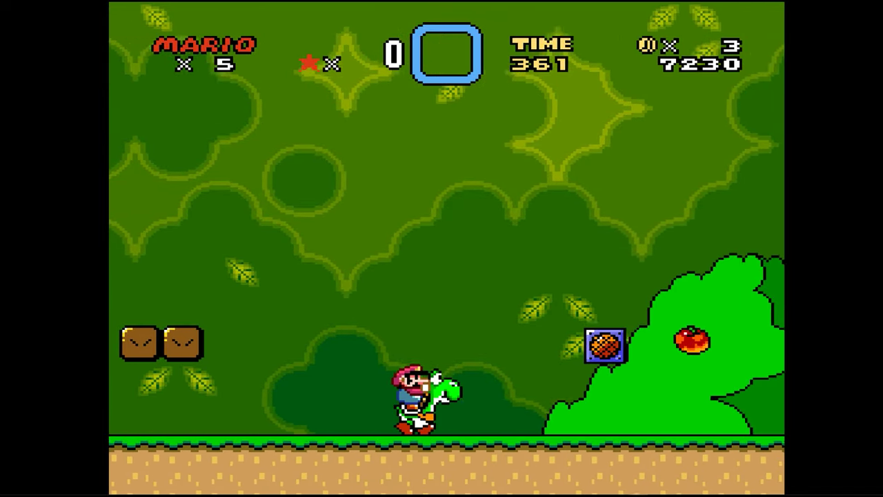
key(x)
key(Right)
key(z)
key(Left)
key(z)
key(x)
key(z)
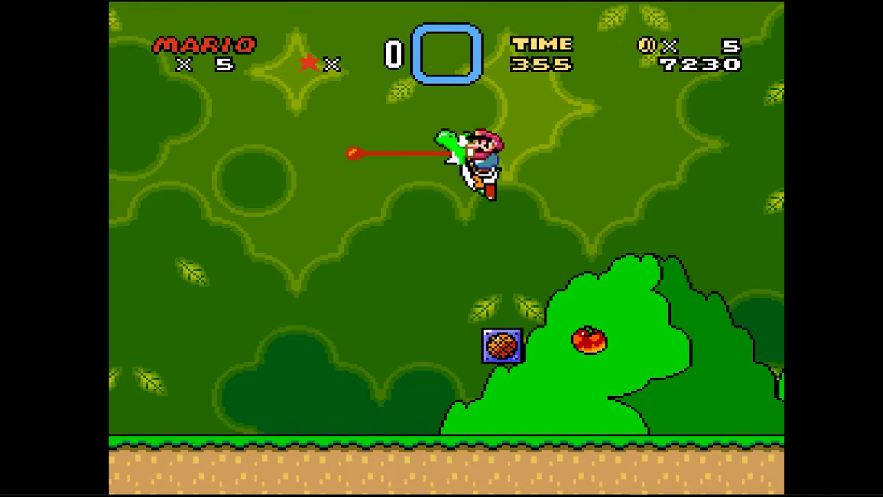
key(Right)
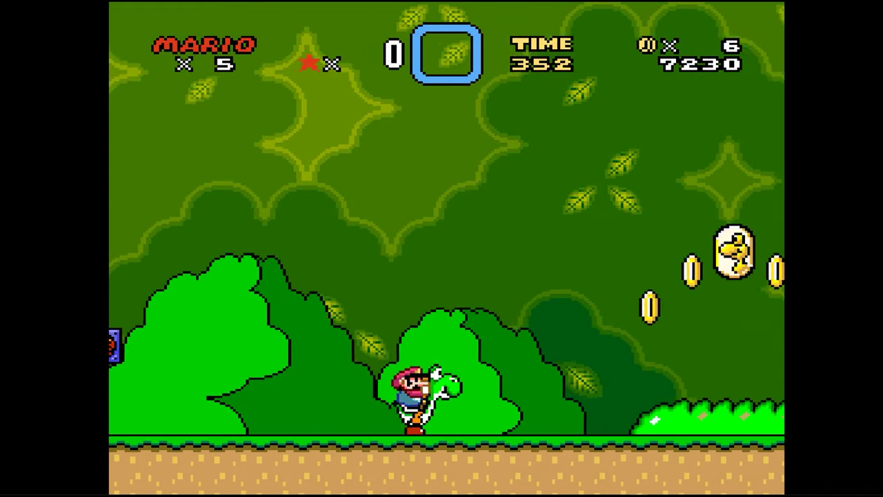
key(x)
key(Left)
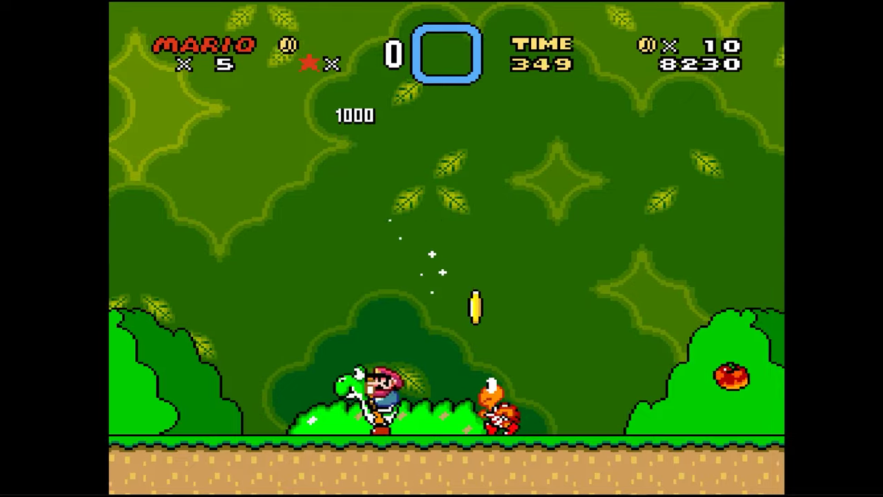
key(Right)
key(z)
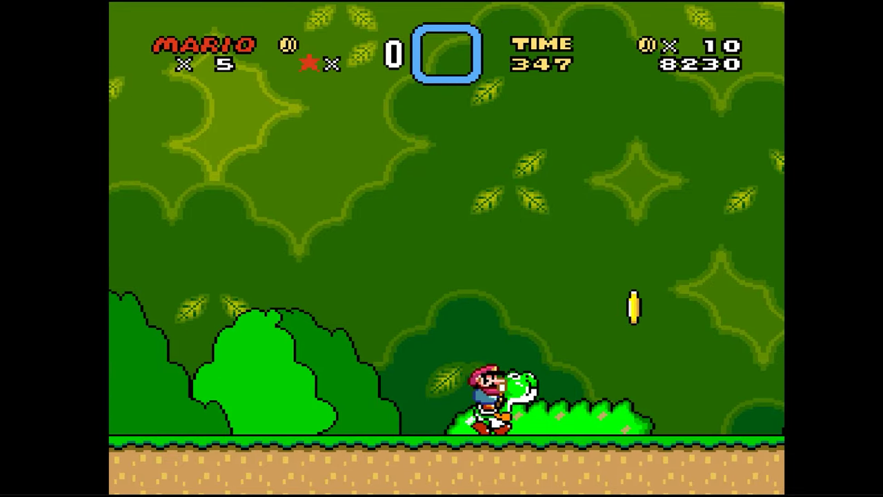
key(Right)
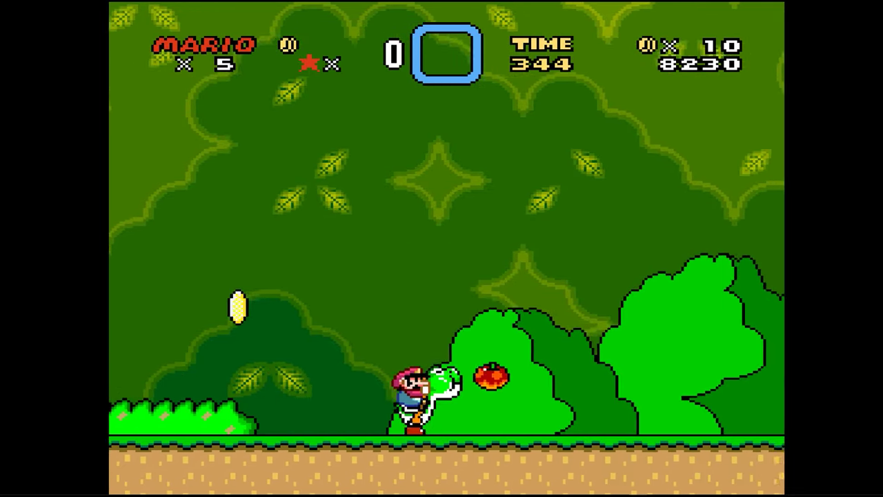
key(Right)
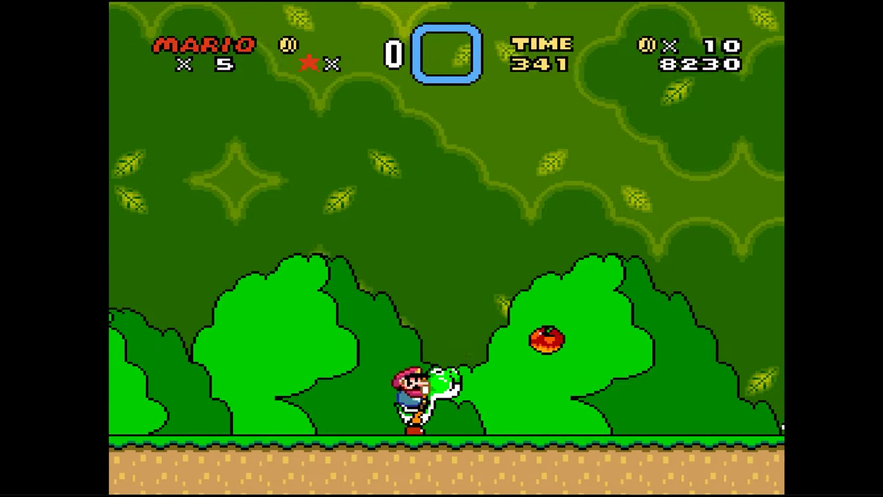
key(Right)
key(x)
key(z)
key(z)
key(Right)
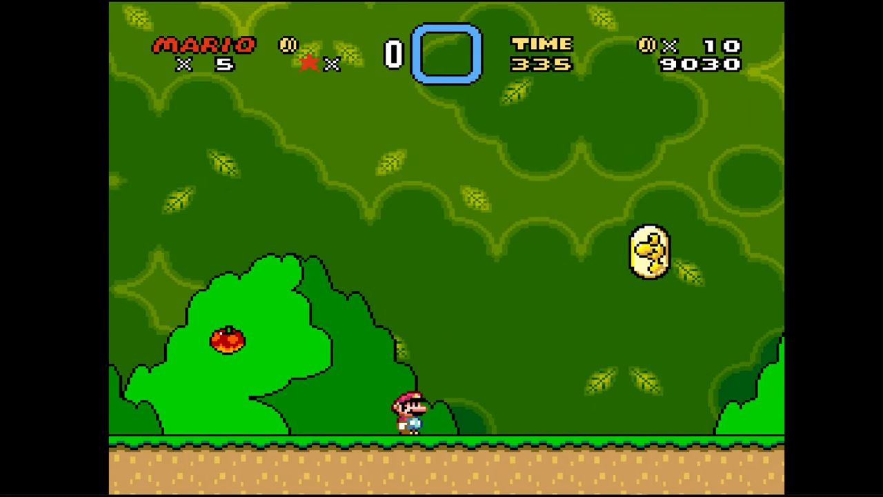
key(Right)
key(x)
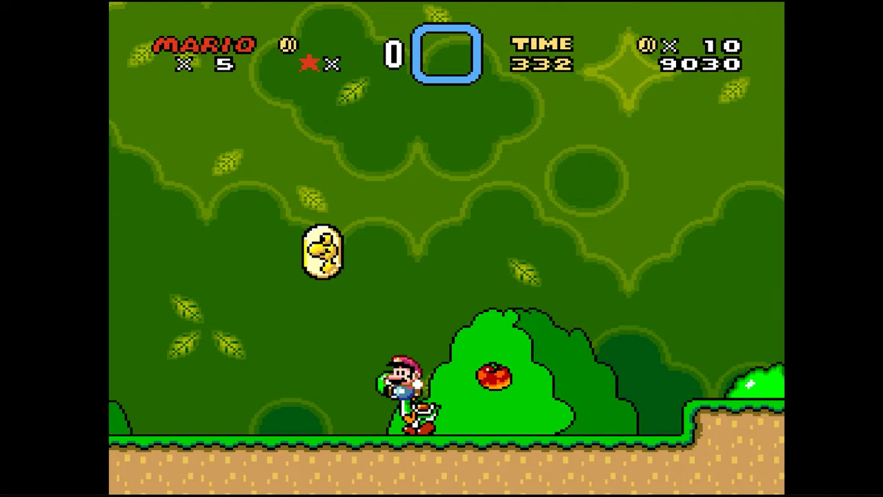
key(Left)
key(Right)
key(x)
key(Left)
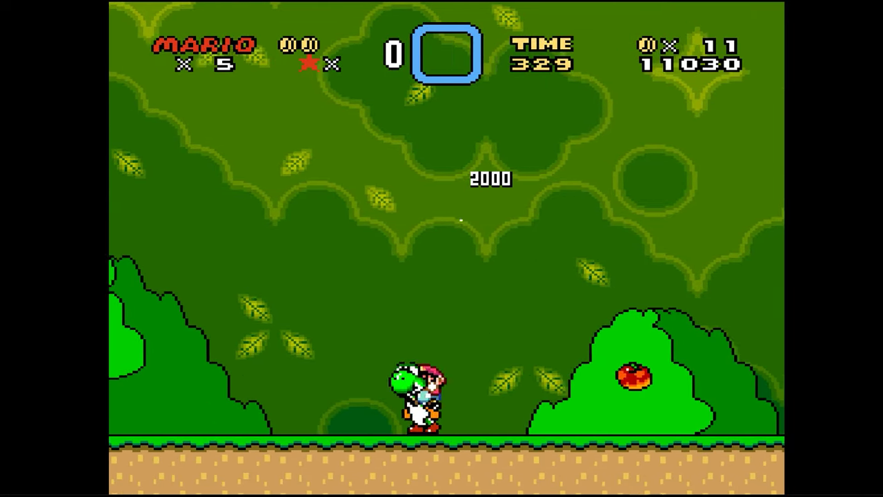
key(Right)
key(x)
key(Right)
key(x)
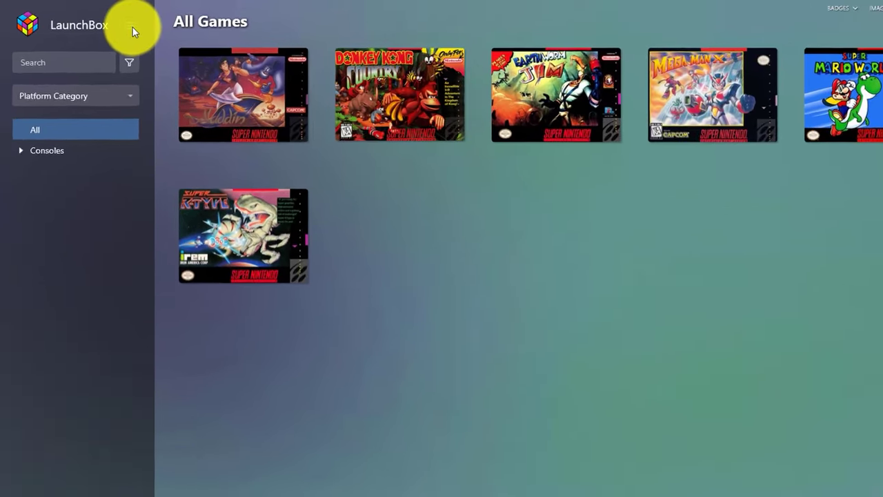
- Start the wizard for importing ROM files and proceed to its file selection page
click(100, 19)
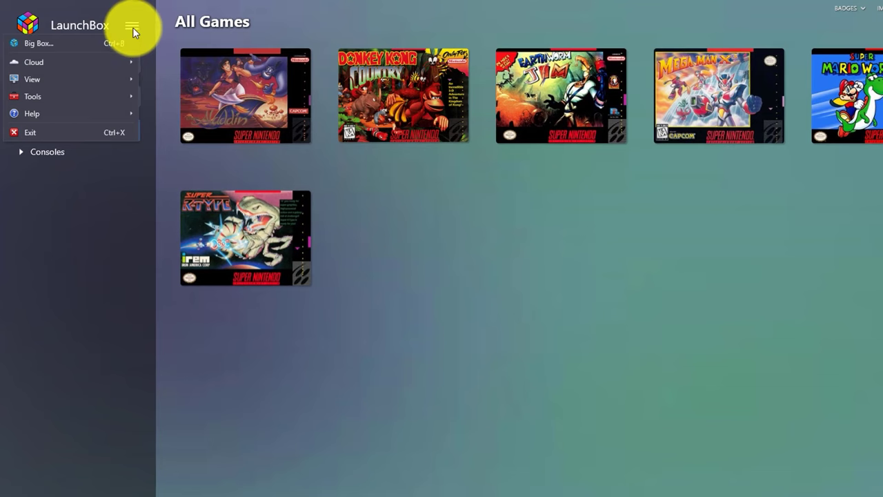
mouse_move(111, 100)
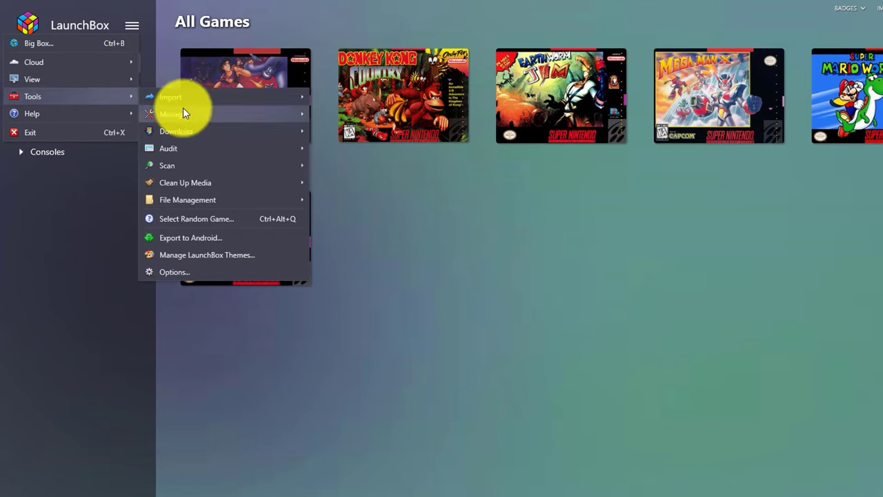
mouse_move(206, 98)
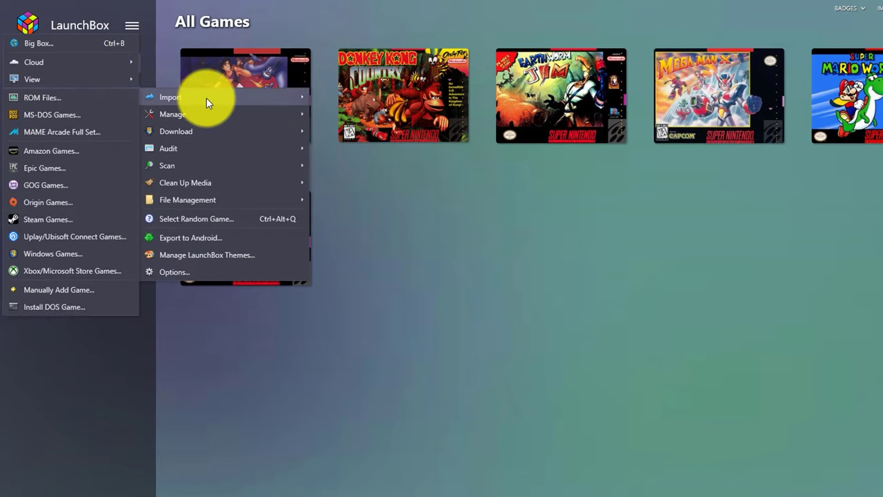
click(62, 97)
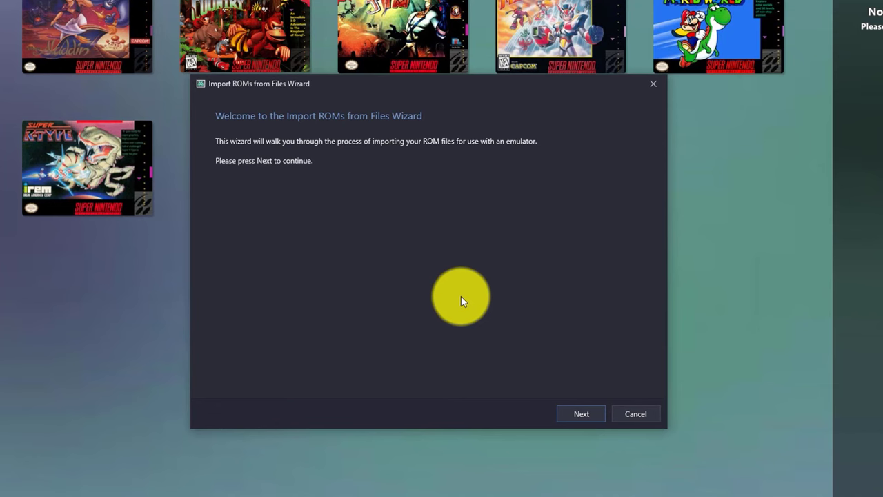
click(581, 414)
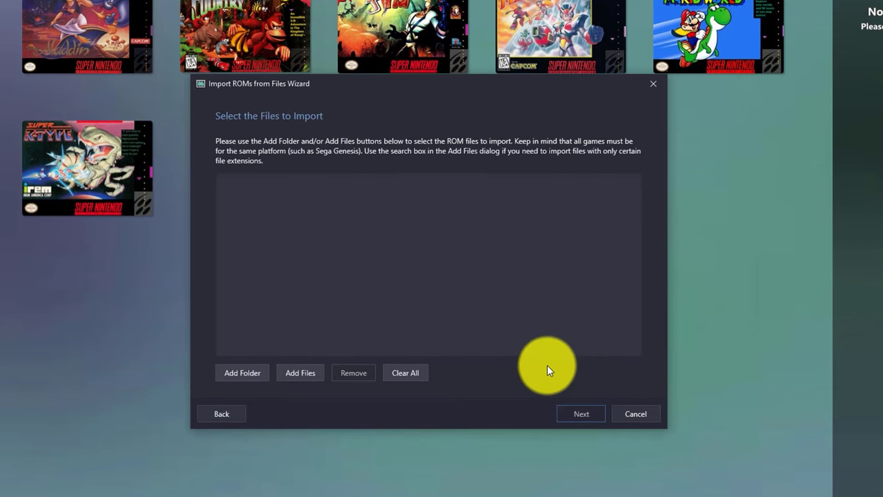
- Add the Crash Bandicoot, Einhander and Gran Turismo 2 .bin and .cue files from the PS1 folder to the import
click(305, 373)
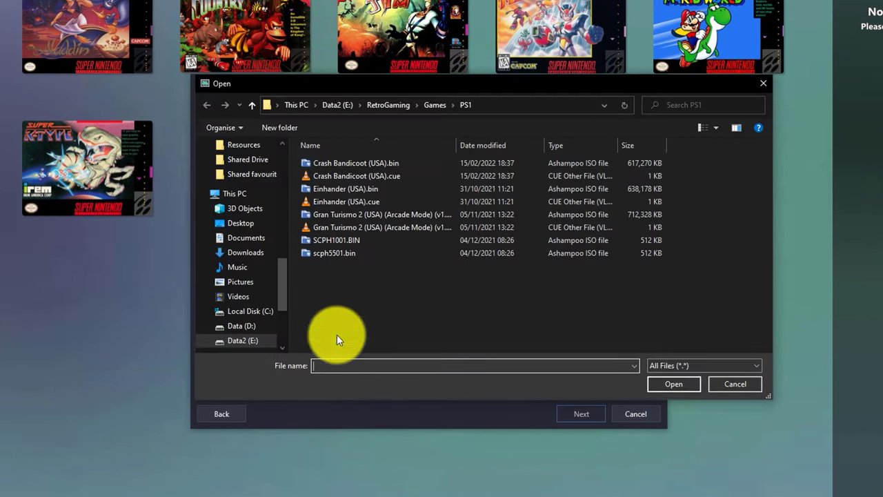
click(345, 164)
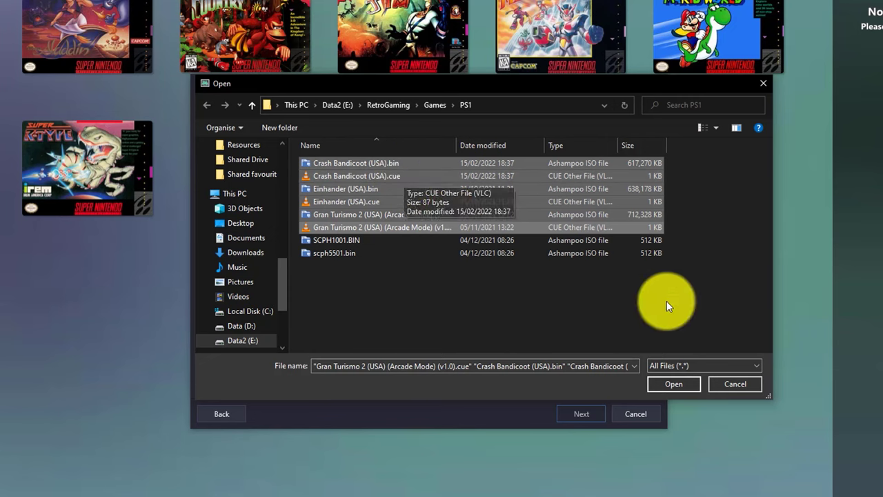
click(674, 385)
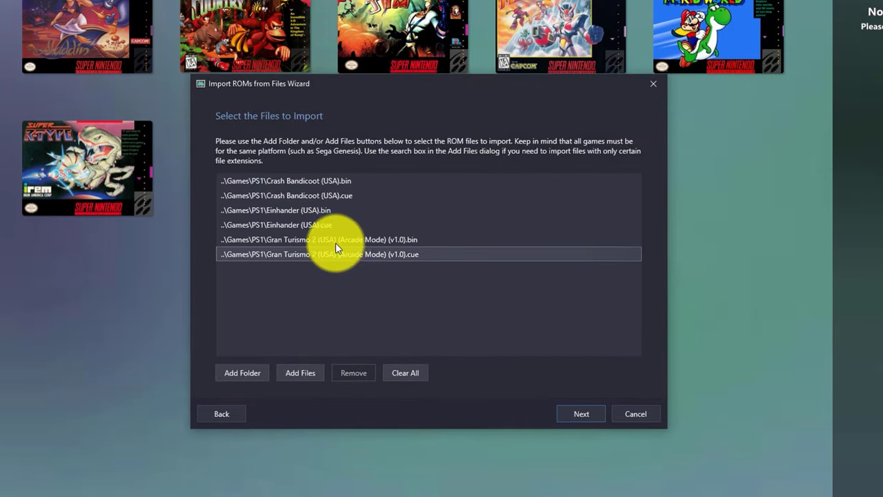
click(580, 413)
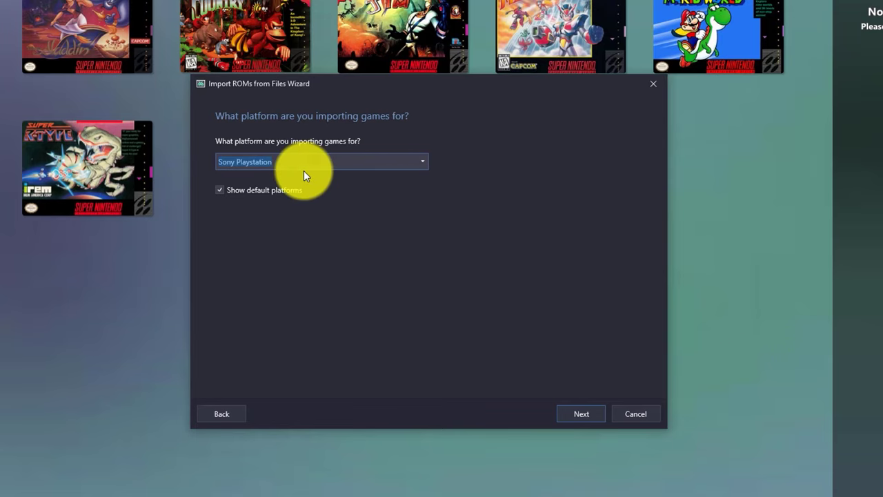
- Use Sony Playstation as the import platform and RetroArch as the emulator, with automatic download of a missing core enabled
click(580, 414)
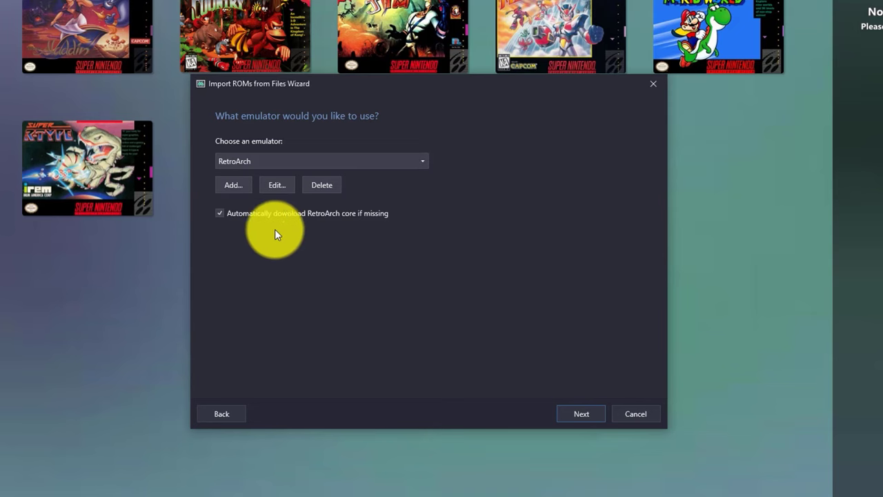
click(236, 215)
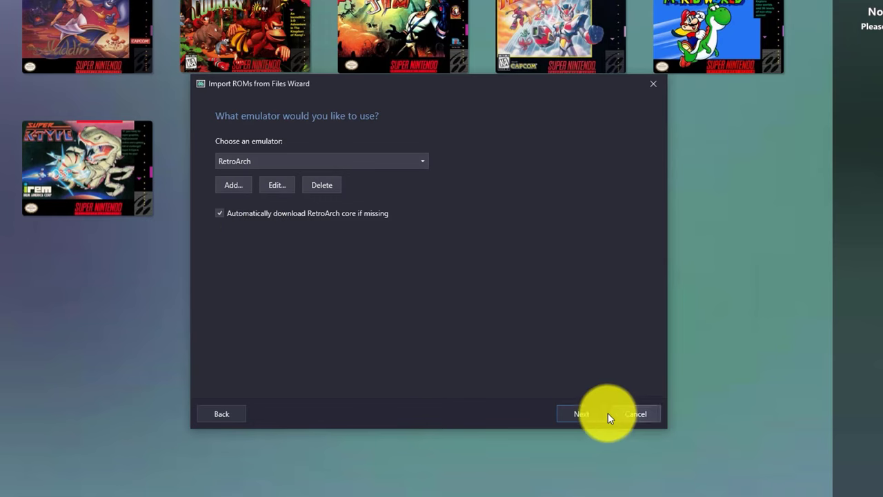
click(579, 415)
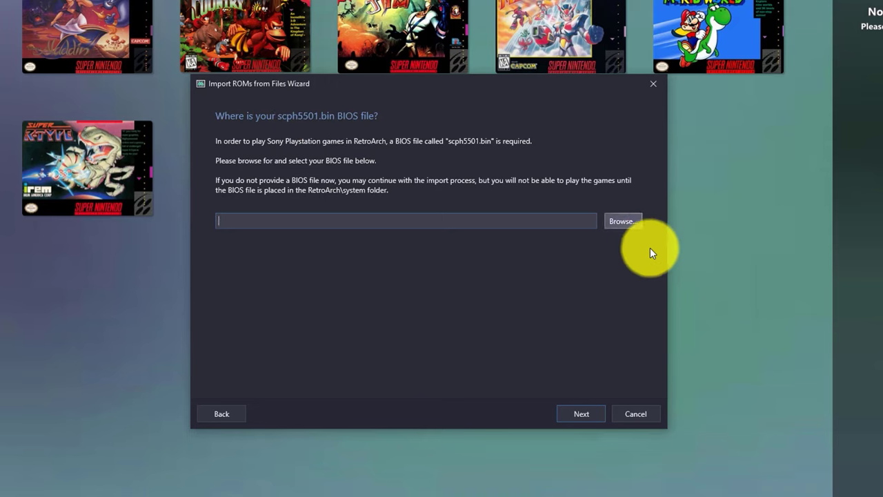
- Provide scph5501.bin from E:\RetroGaming\Games\PS1 as the required BIOS file and continue
click(621, 221)
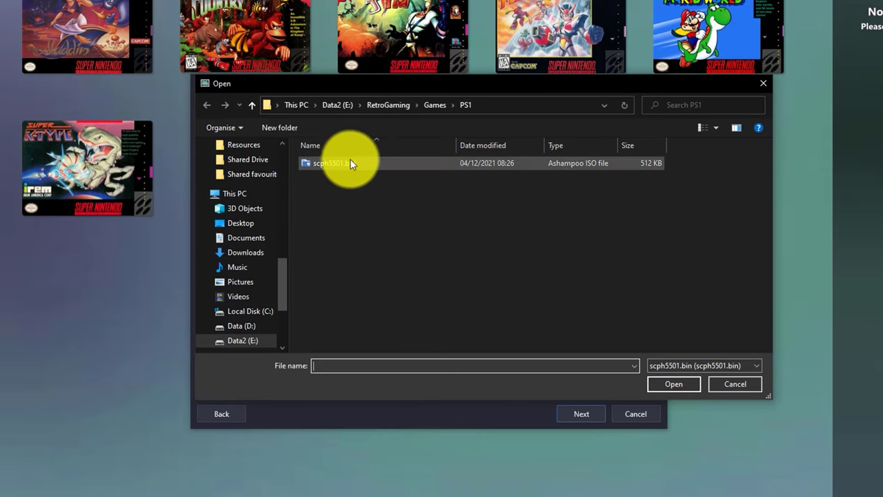
click(328, 167)
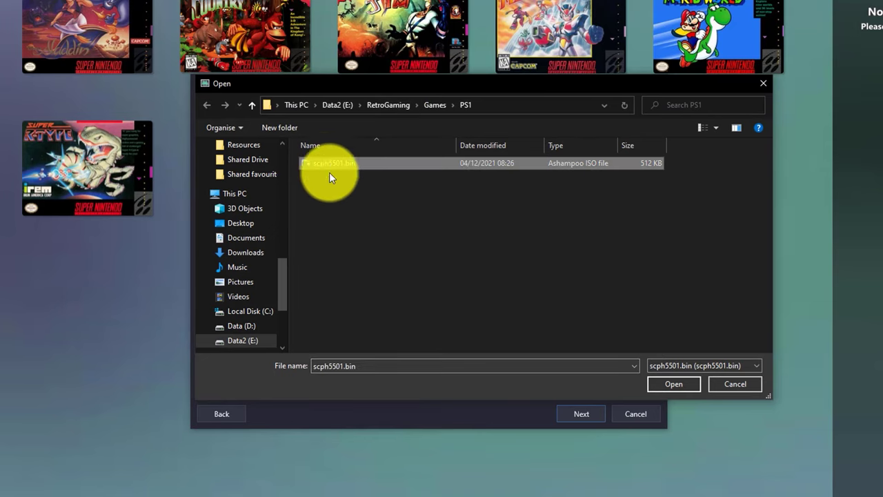
click(668, 388)
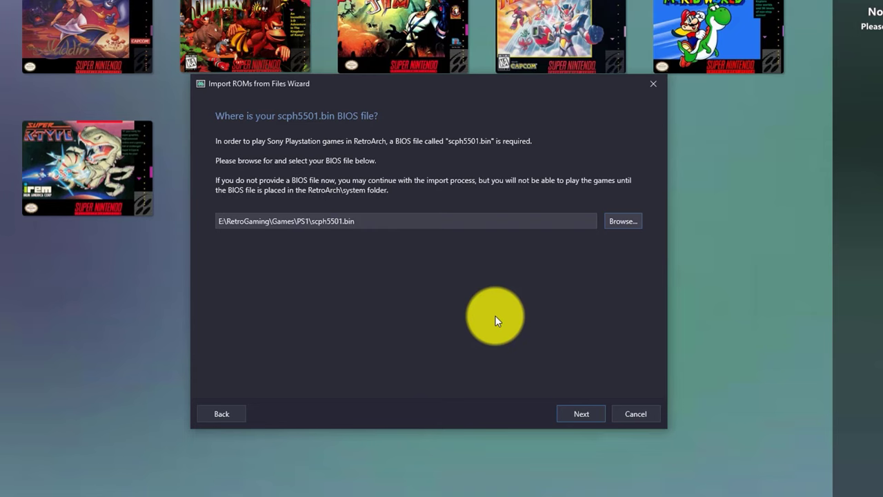
click(576, 413)
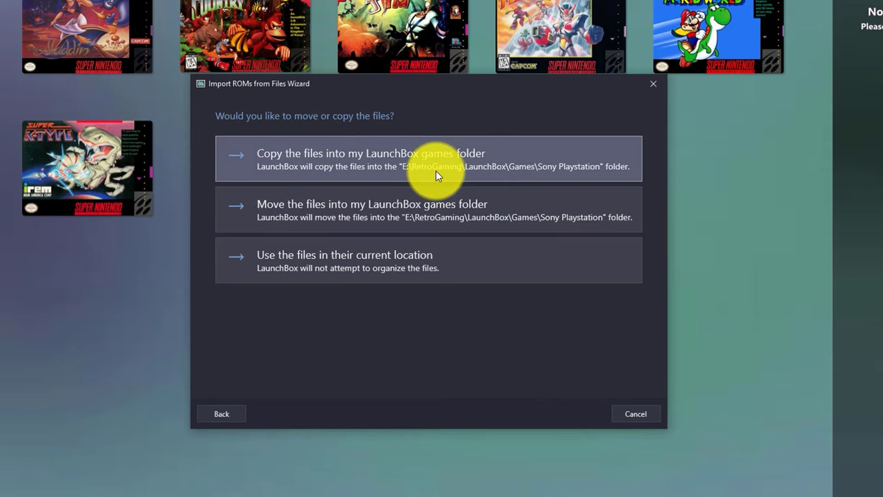
- Choose to copy the ROM files into the LaunchBox games folder and run the import with the default metadata, image and custom options
click(432, 165)
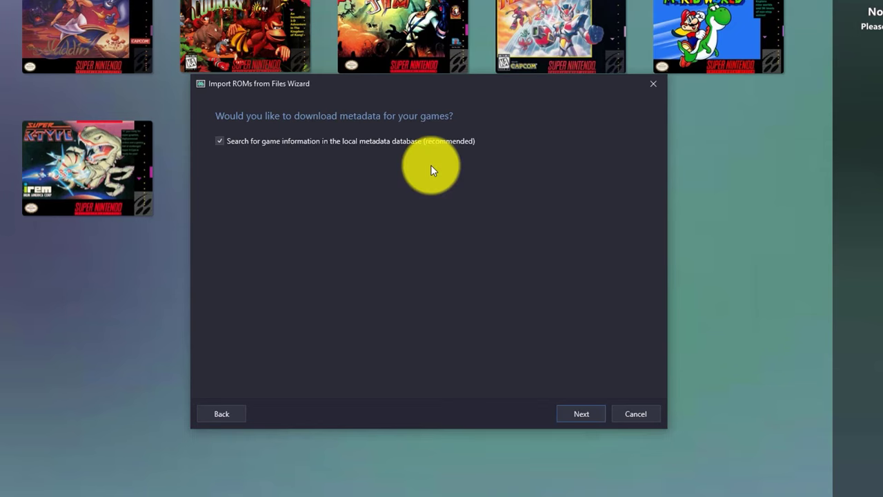
click(566, 414)
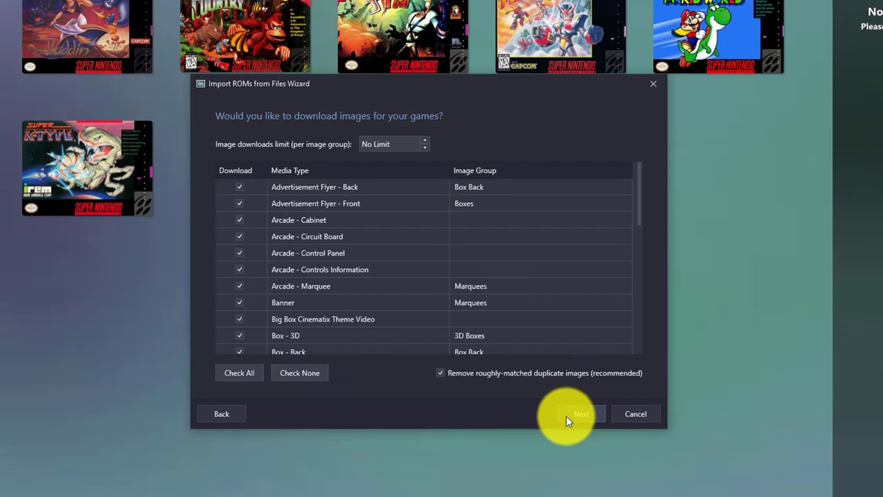
click(577, 415)
click(576, 414)
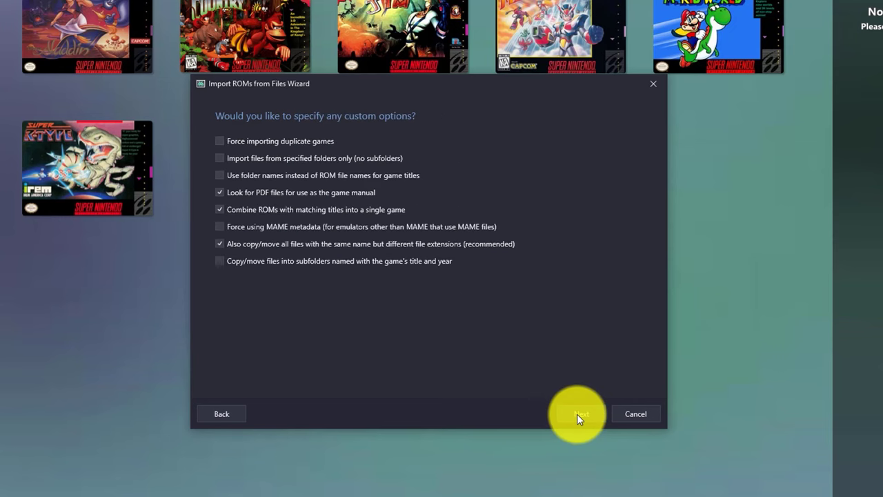
click(577, 414)
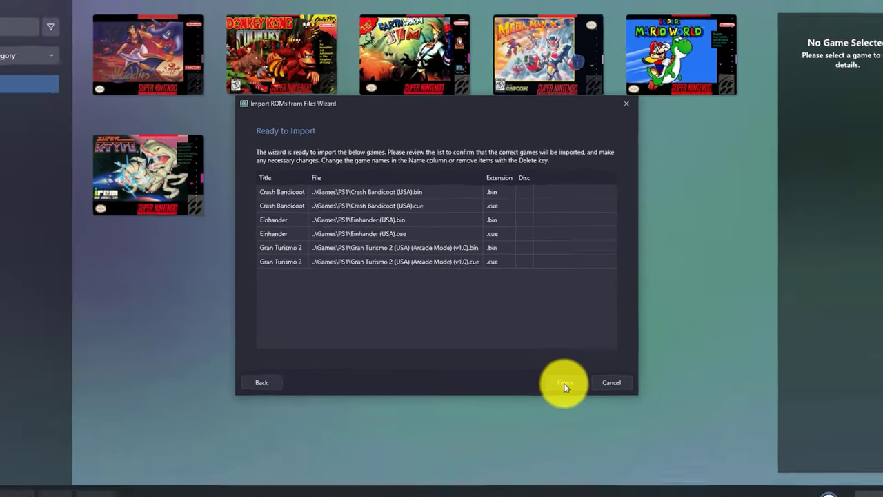
click(580, 414)
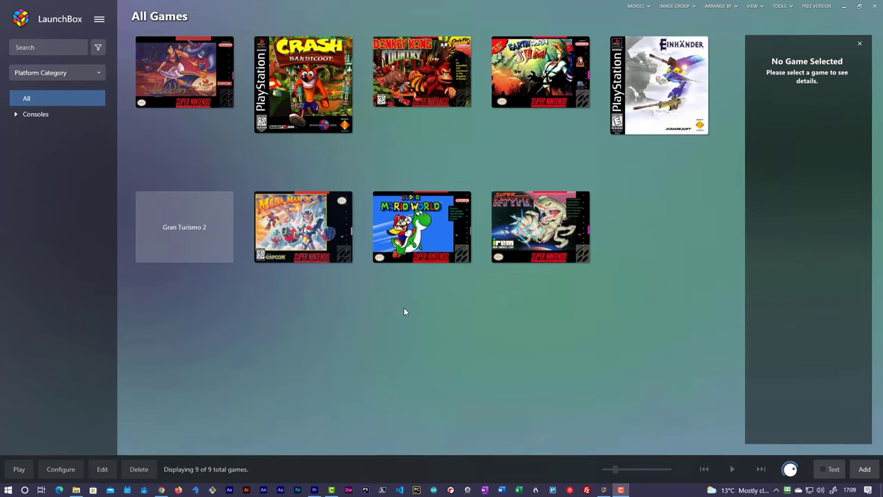
- In the Sony Playstation platform under Consoles, view Crash Bandicoot's details and gallery images, and launch the game
click(16, 117)
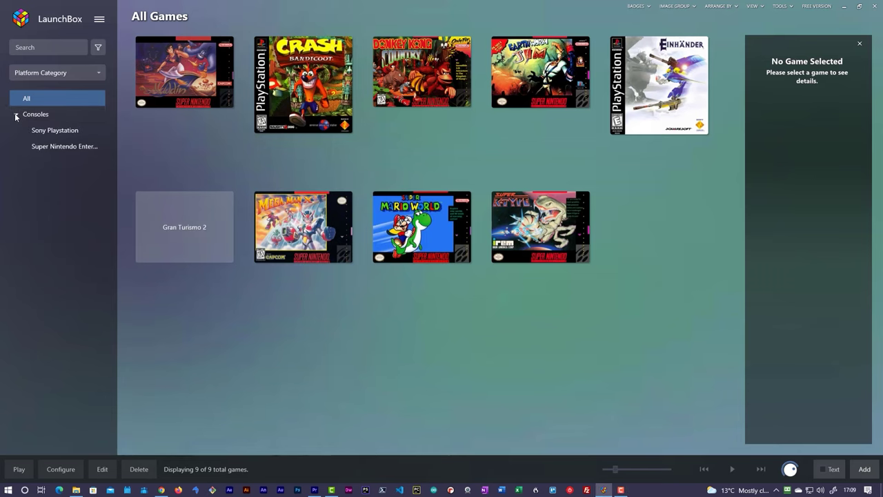
click(69, 132)
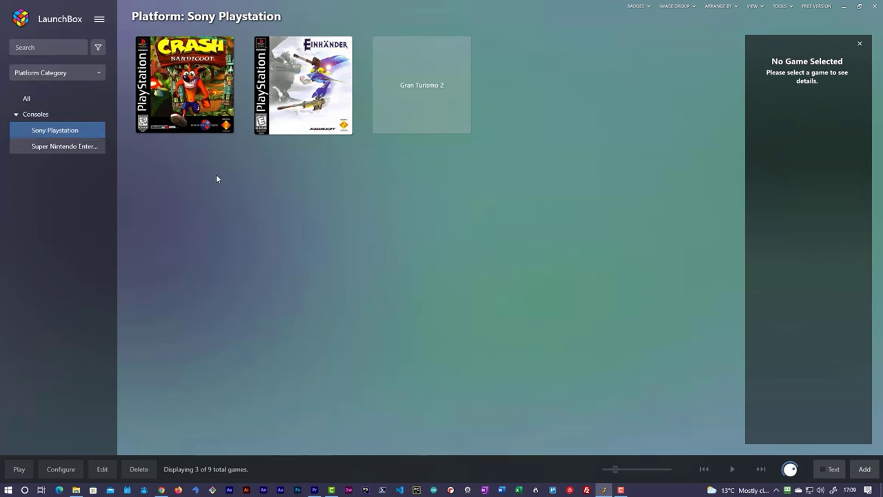
click(196, 103)
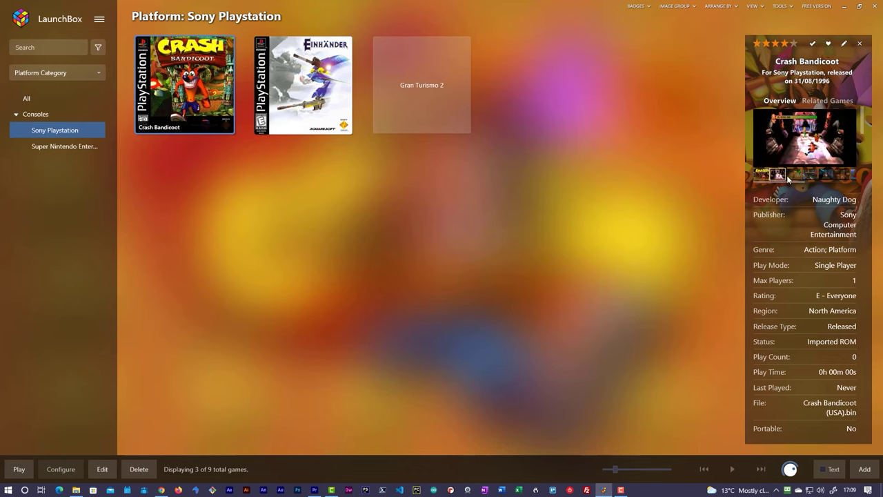
click(797, 175)
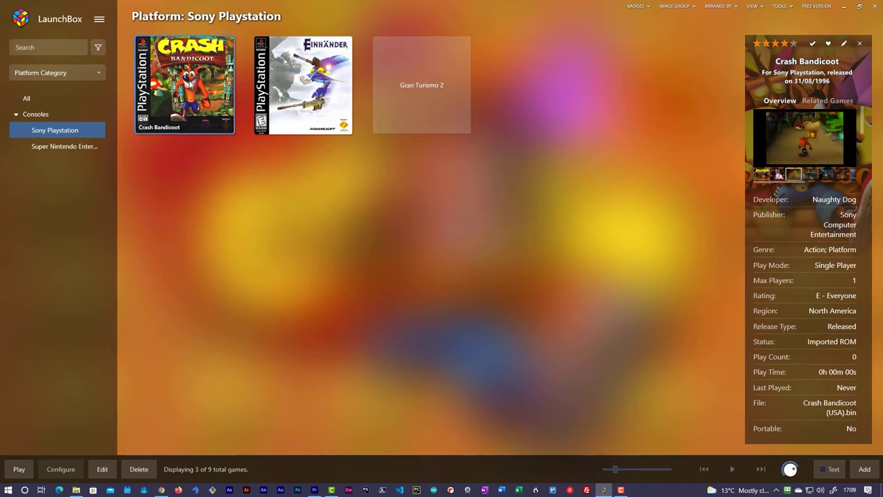
double_click(192, 85)
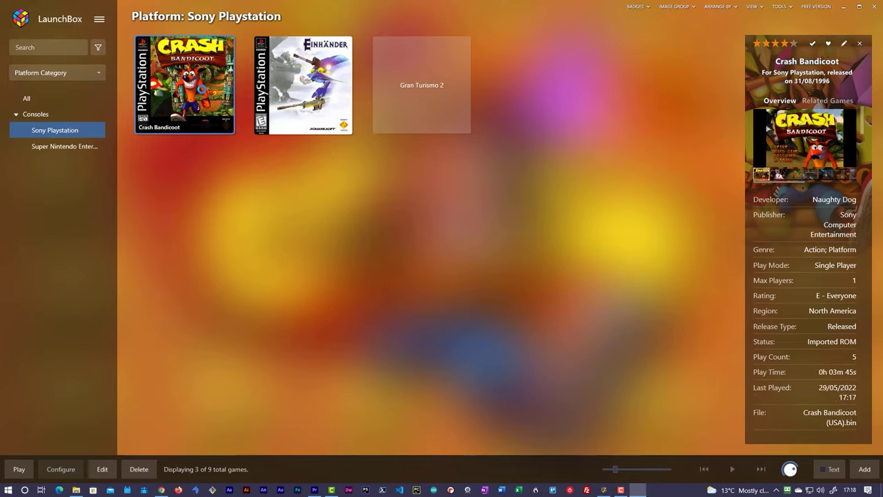
double_click(201, 89)
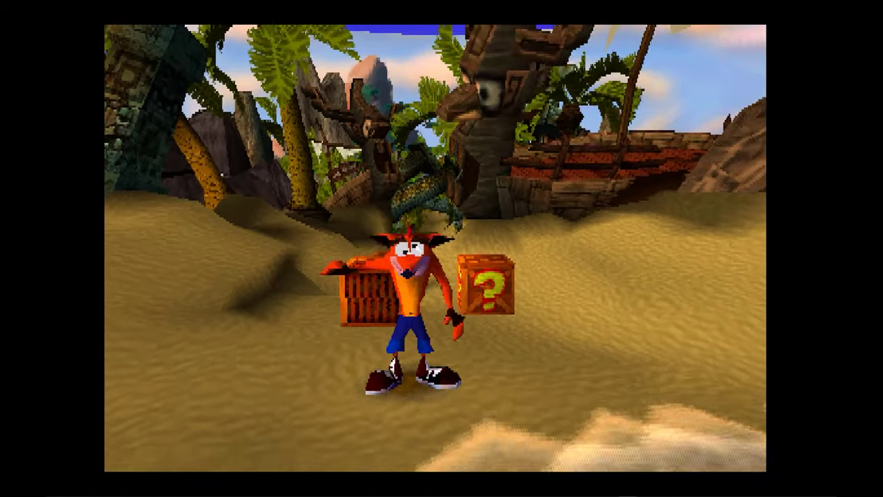
key(Up)
key(s)
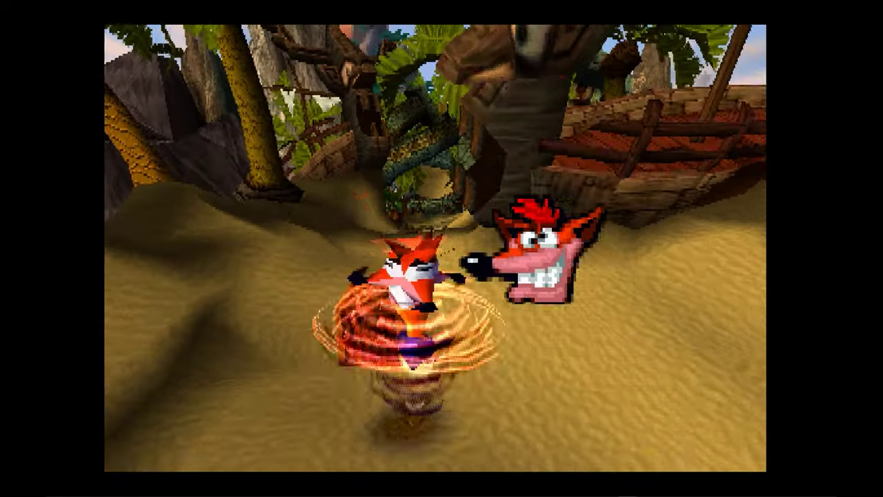
key(Up)
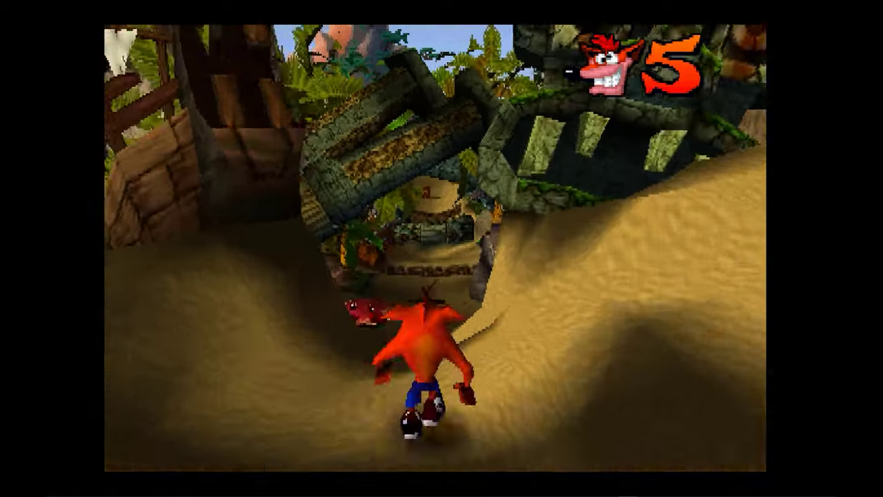
key(Up)
key(z)
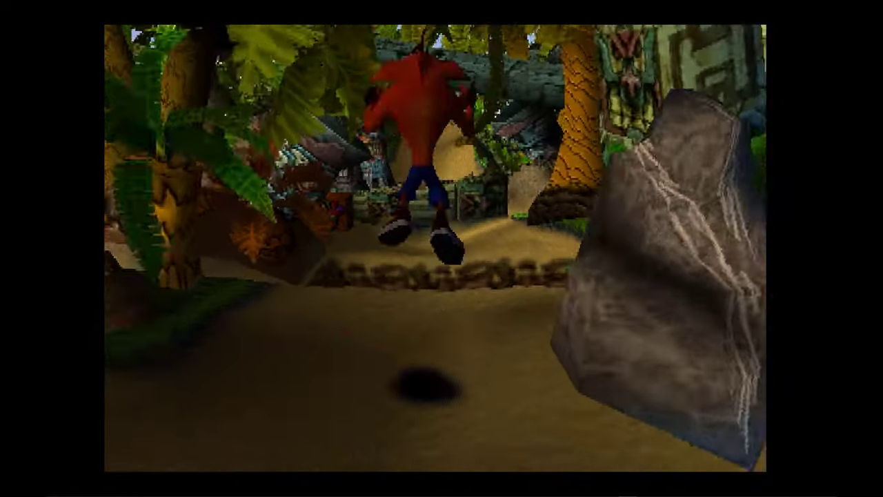
key(z)
key(Up)
key(s)
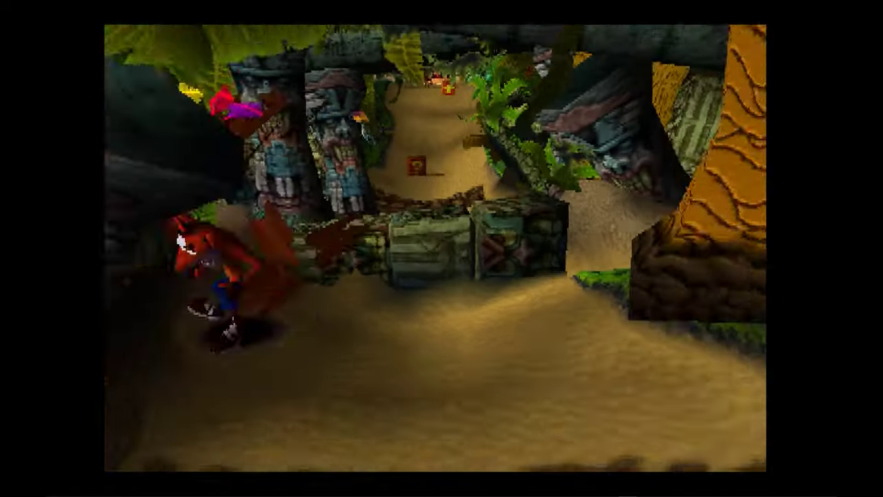
key(Up)
key(z)
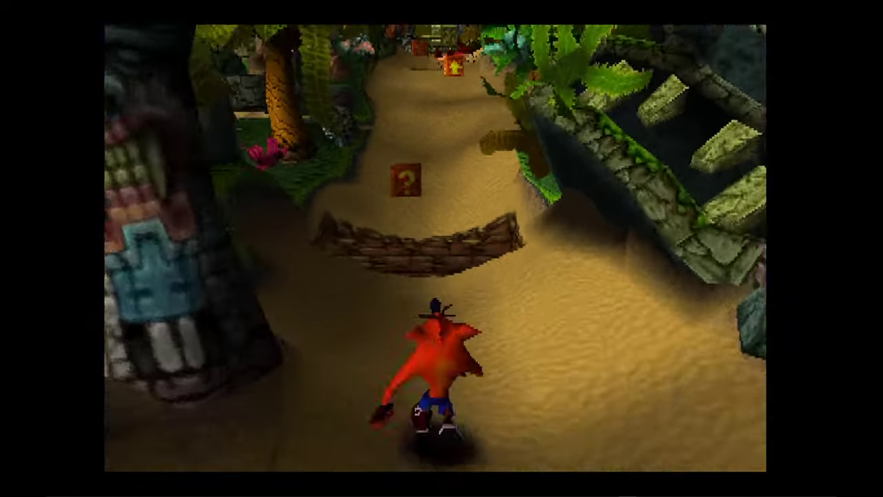
key(Up)
key(z)
key(s)
key(Left)
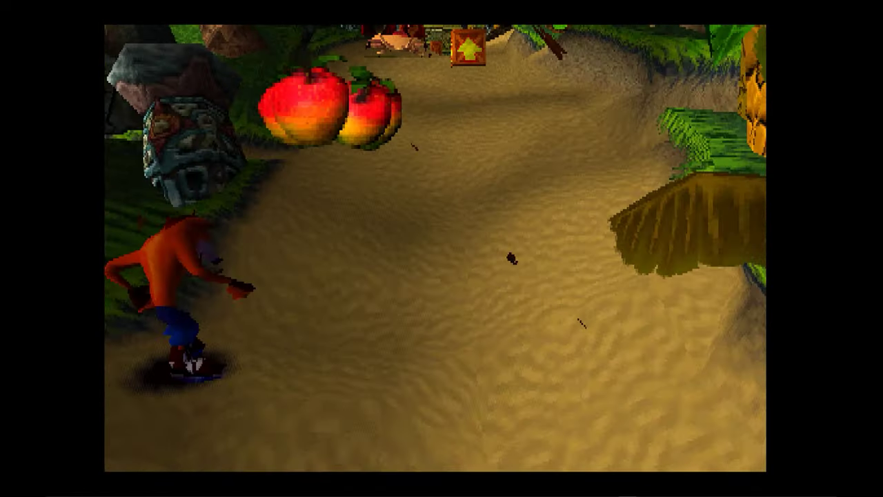
key(s)
key(Right)
key(Up)
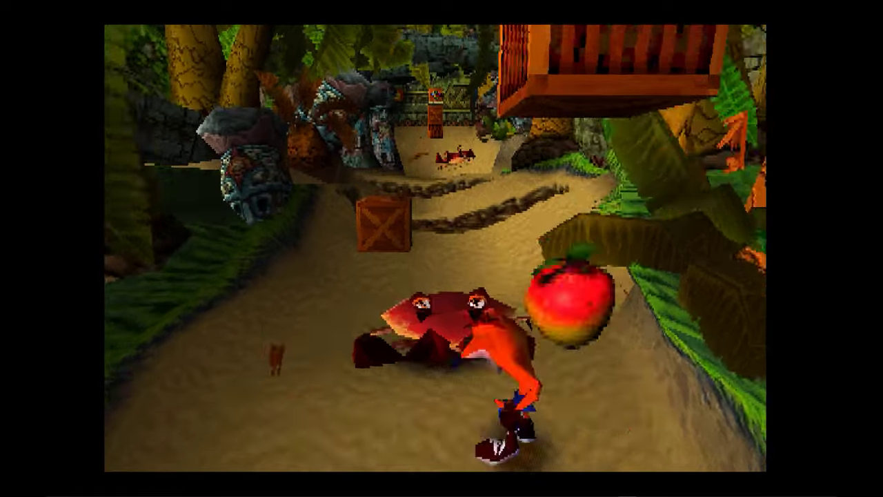
key(Up)
key(s)
key(z)
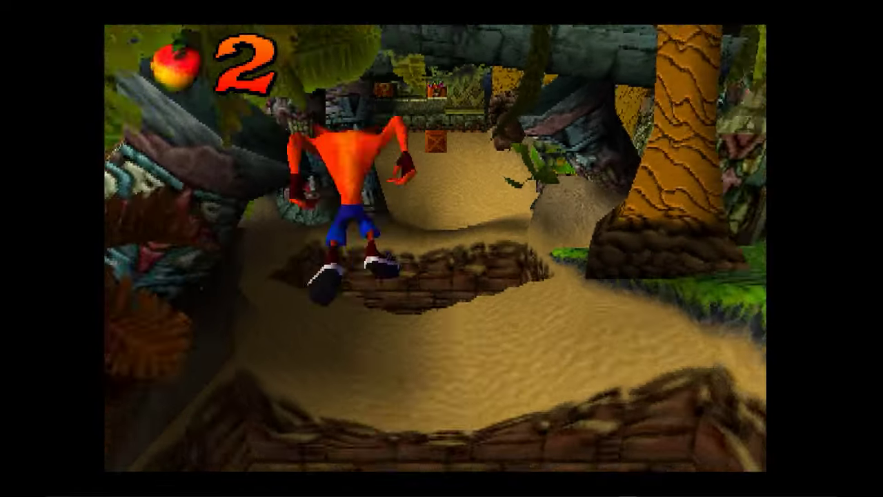
key(Up)
key(z)
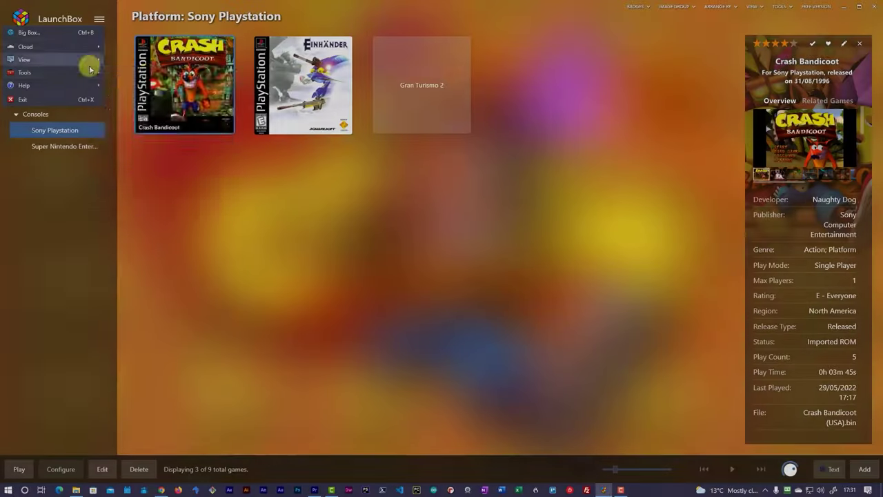
- Start a new import of ROM files and add all the game files from the computer platform's folder
mouse_move(59, 73)
click(131, 73)
click(556, 363)
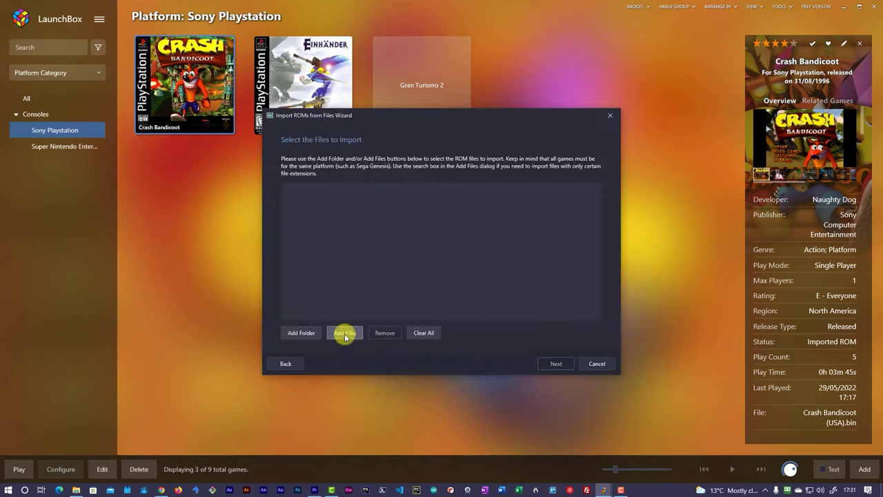
click(345, 333)
double_click(367, 204)
key(ctrl+a)
click(625, 341)
- Continue through the import wizard, keeping the default image downloads with No Limit and duplicate removal, and run the import
click(556, 364)
click(554, 364)
click(550, 363)
click(549, 362)
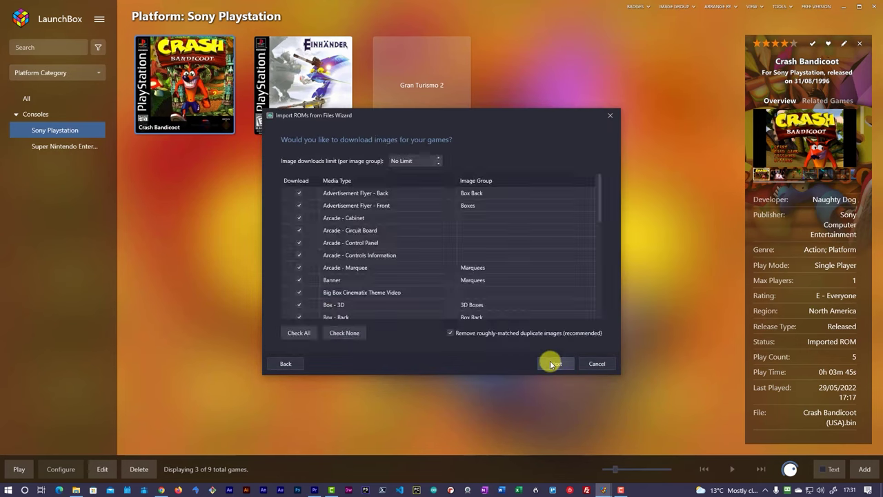
click(558, 366)
click(558, 368)
click(556, 365)
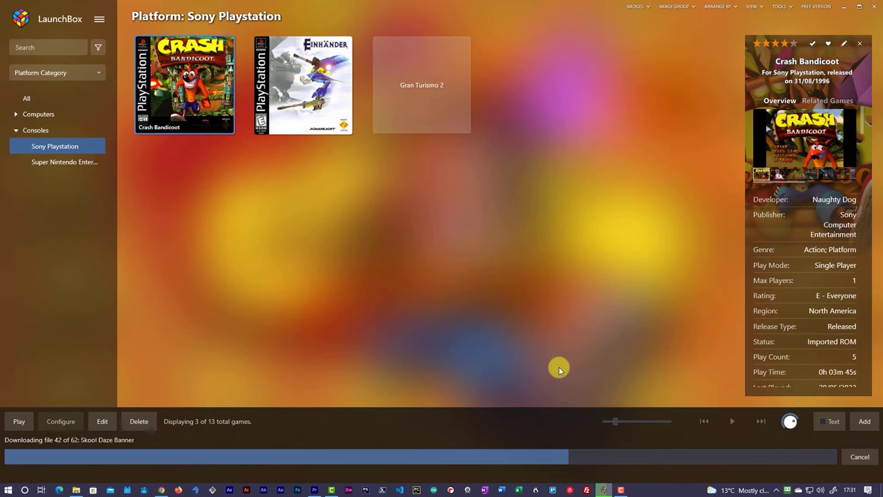
- Show the newly imported platform under Computers and launch Manic Miner
click(41, 114)
click(66, 130)
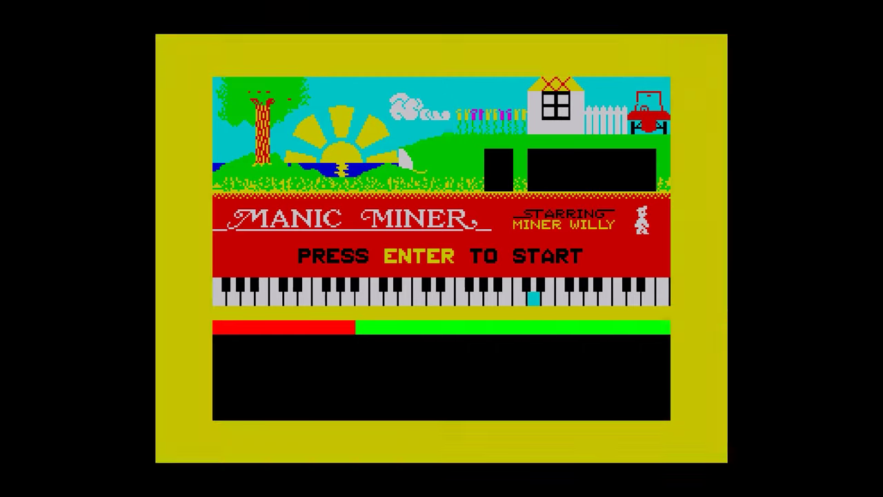
- In RetroArch's control settings, set the Port 1 device type to Kempston Joystick and its Analog to Digital Type to Left Analog
key(F1)
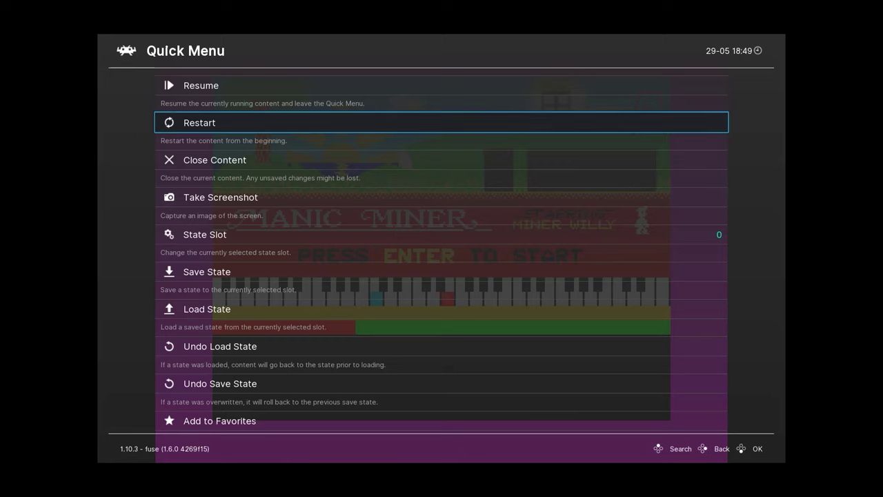
scroll(245, 231, down, 12)
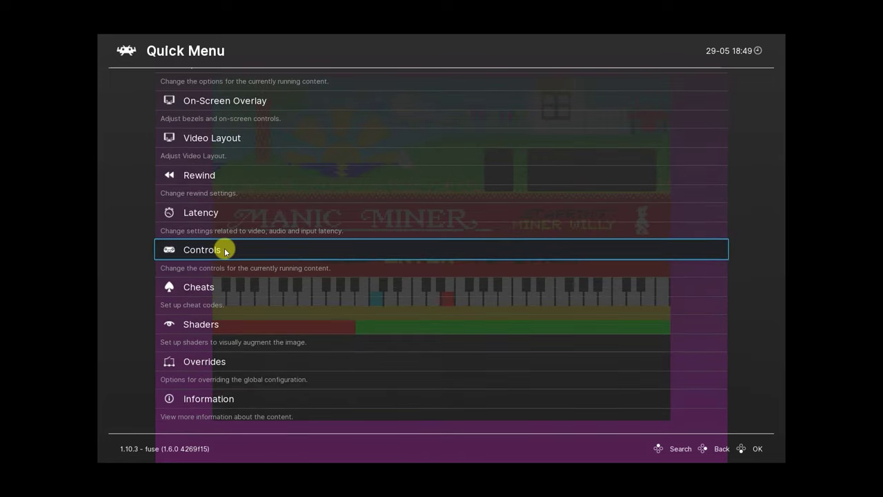
click(224, 248)
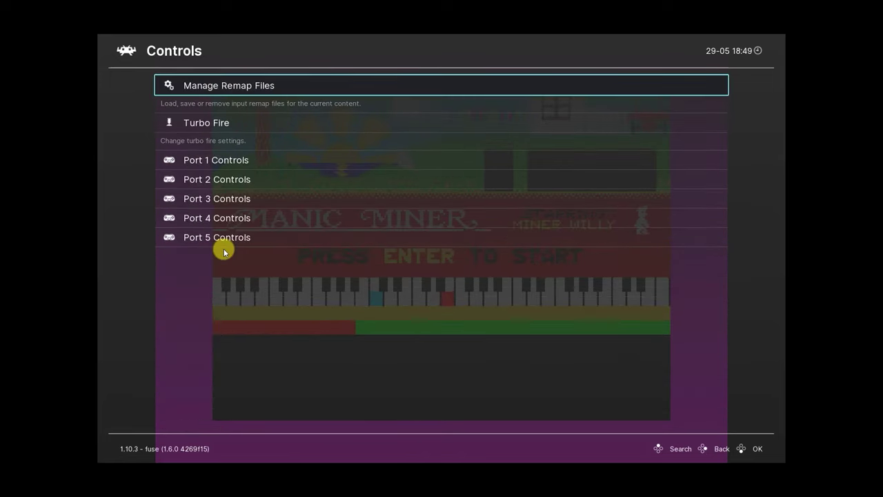
click(239, 159)
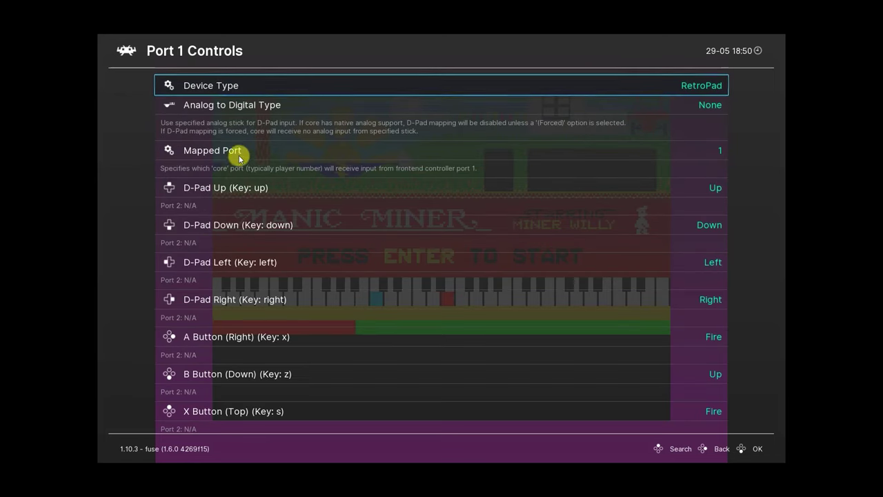
click(287, 90)
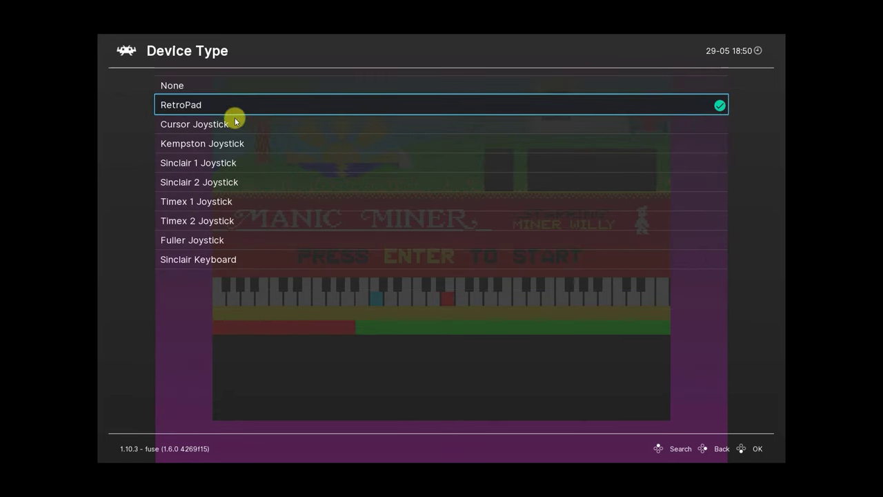
click(217, 143)
click(238, 107)
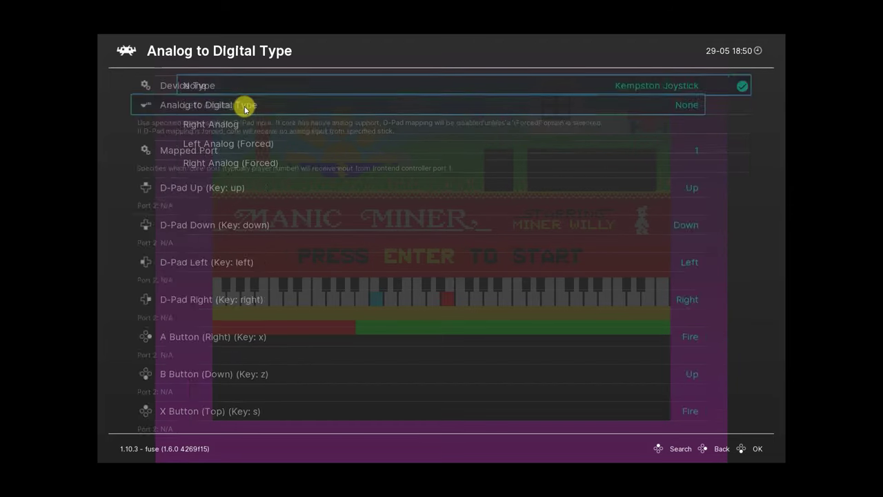
click(235, 105)
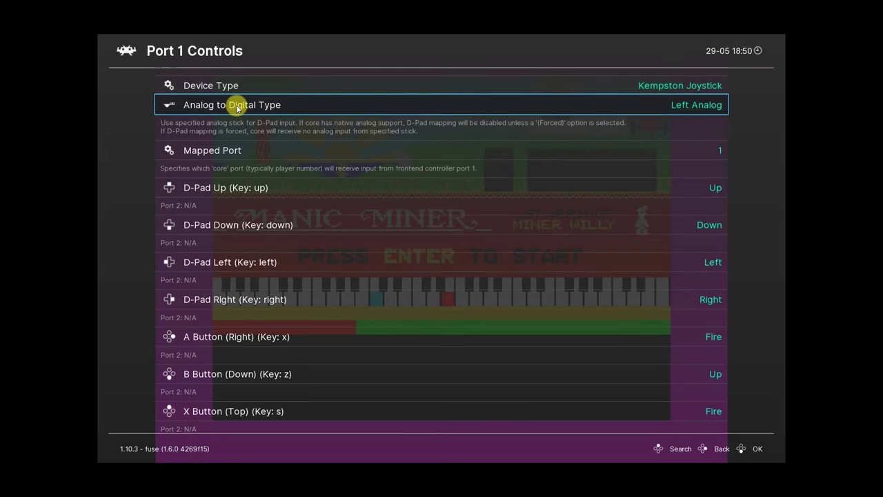
click(176, 52)
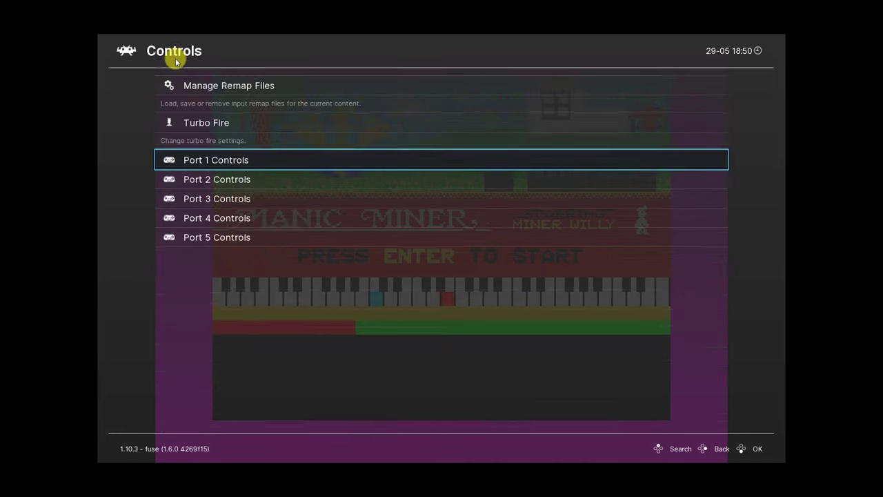
- Set the Port 3 device type to Sinclair Keyboard and return to the Controls settings
click(217, 200)
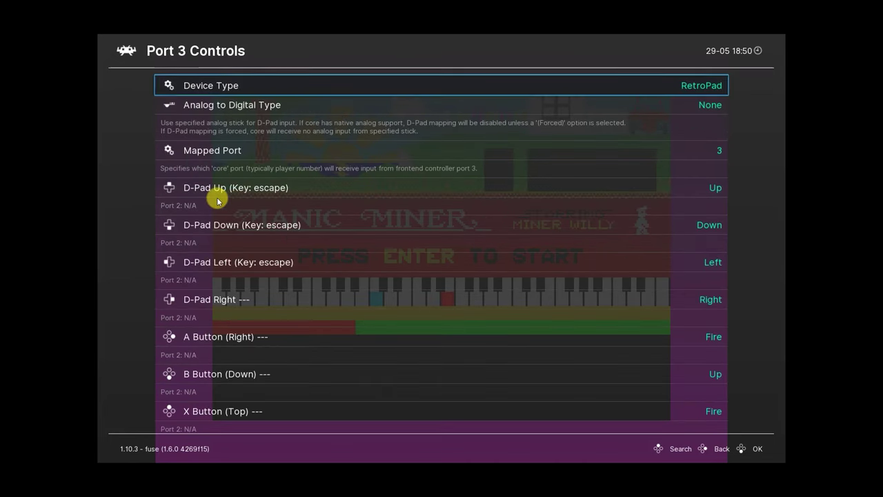
click(288, 84)
click(209, 261)
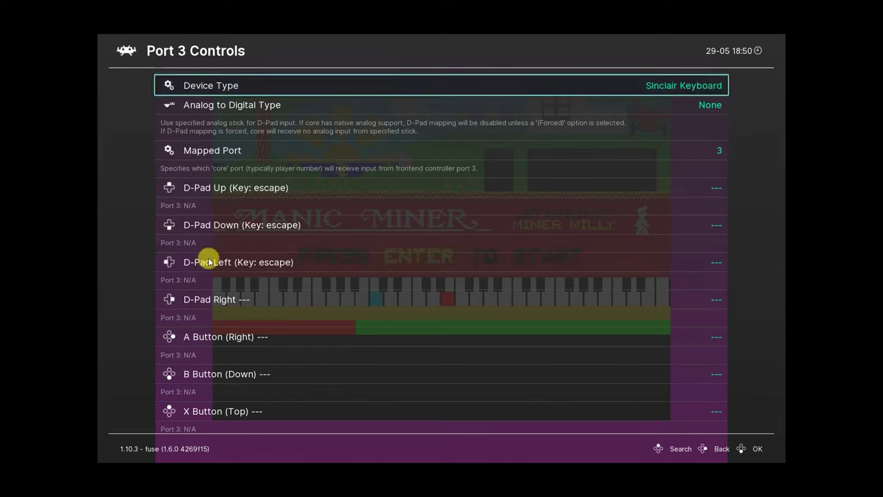
click(188, 55)
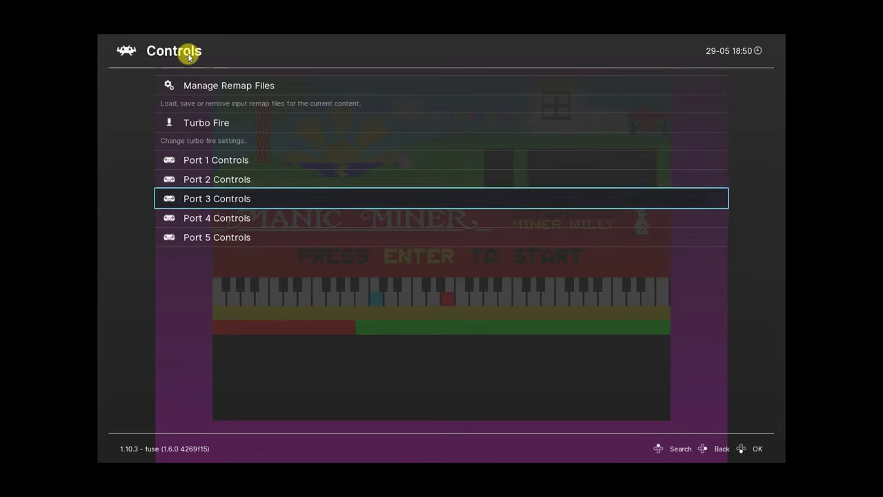
- Save the control mappings as a core remap file and resume Manic Miner
click(215, 86)
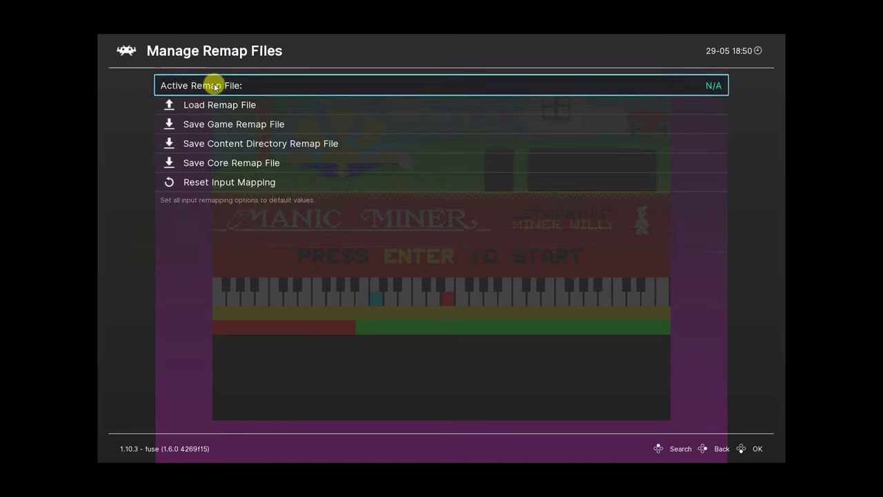
click(222, 163)
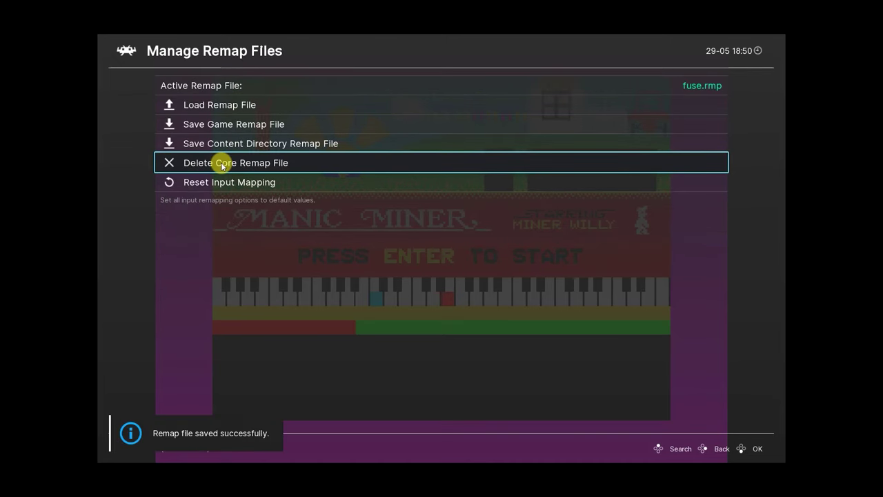
right_click(190, 54)
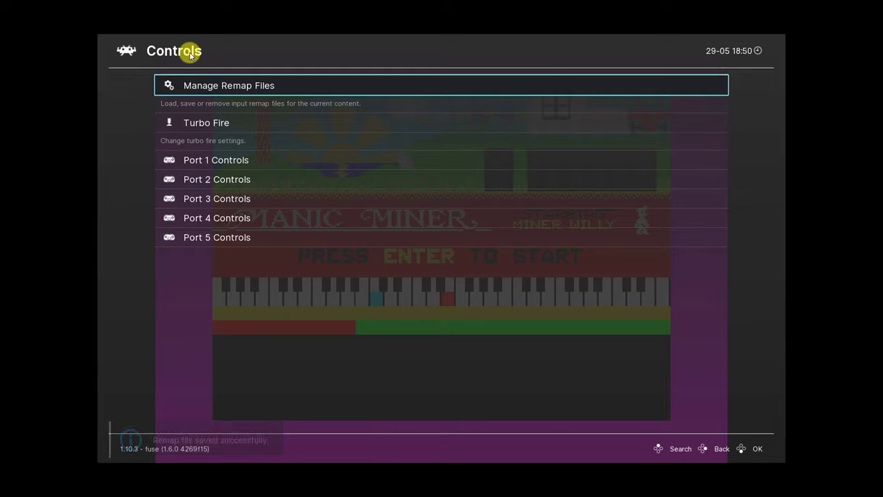
right_click(191, 50)
scroll(227, 154, up, 7)
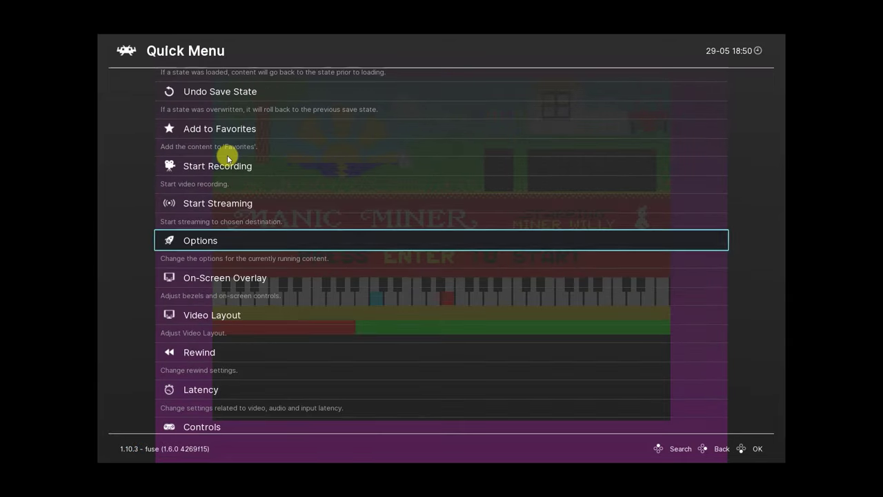
scroll(227, 154, up, 2)
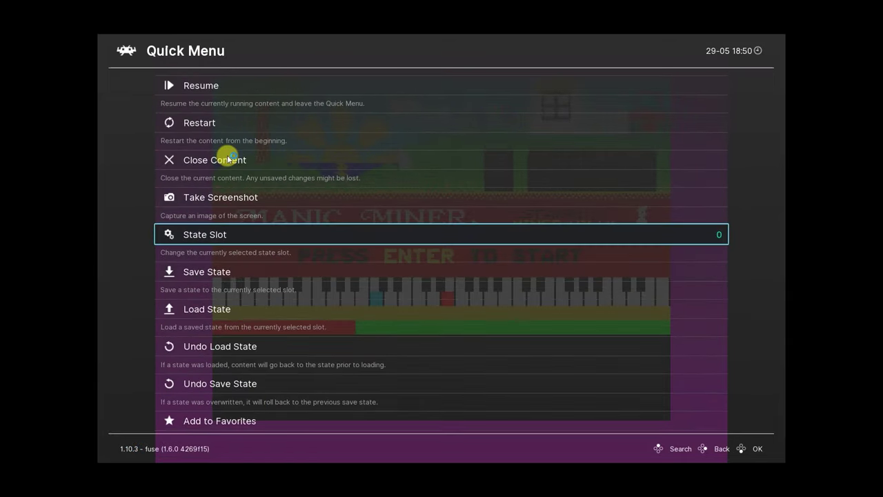
click(200, 90)
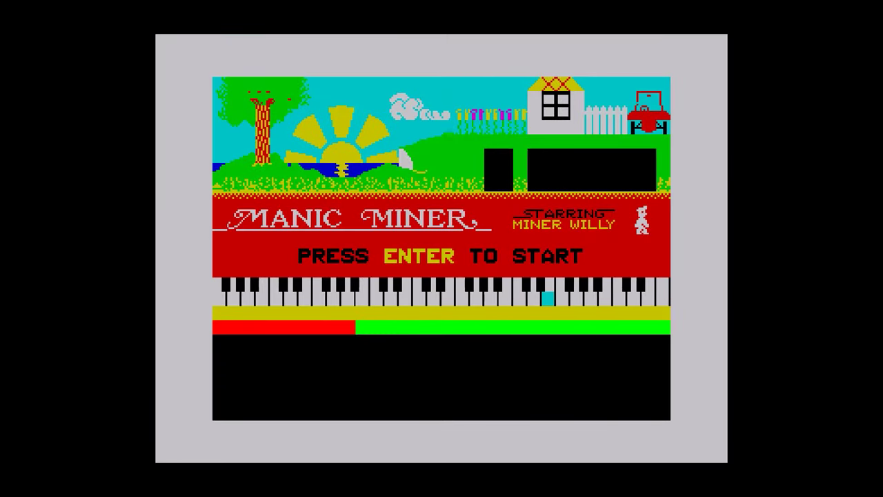
key(Return)
key(Right)
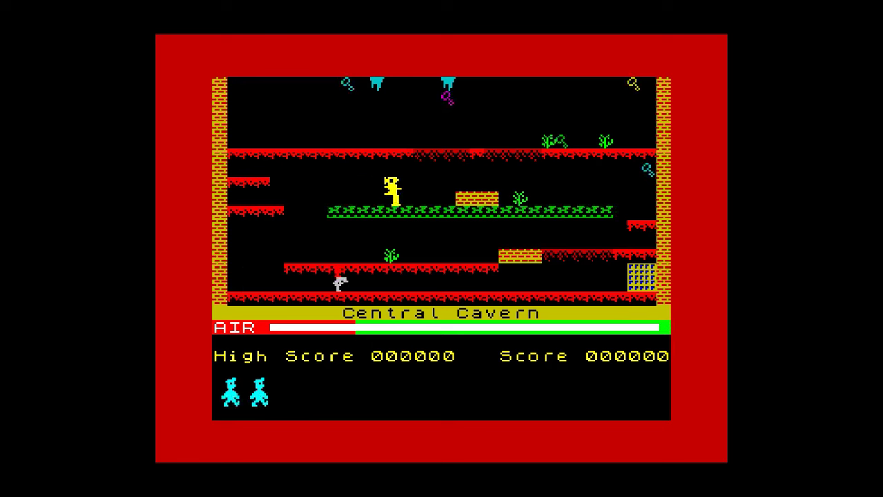
key(space)
key(Right)
key(Left)
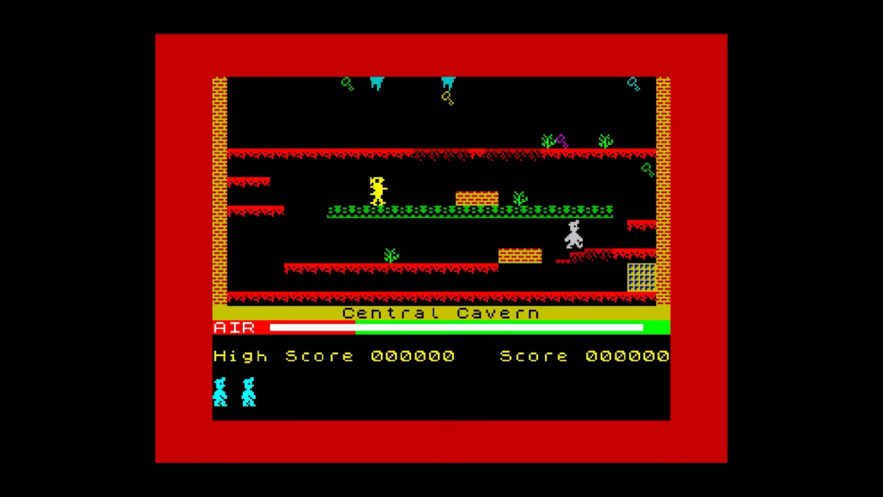
key(Right)
key(Right)
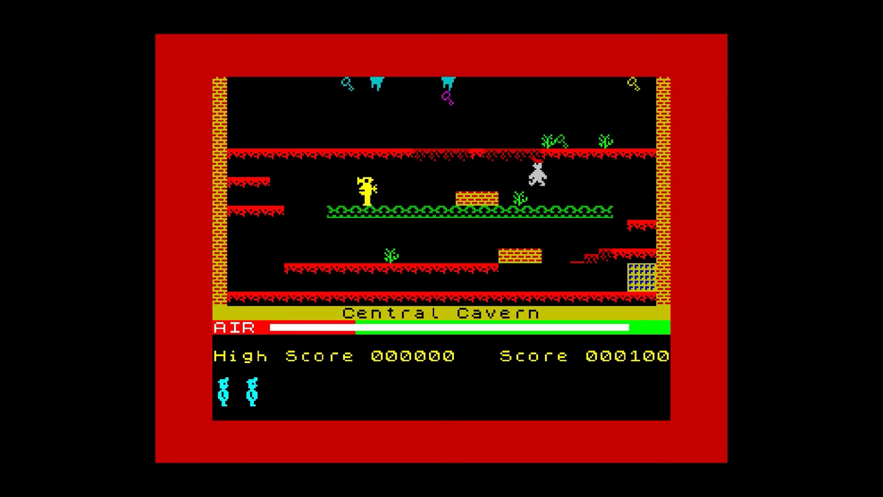
key(Right)
key(Right)
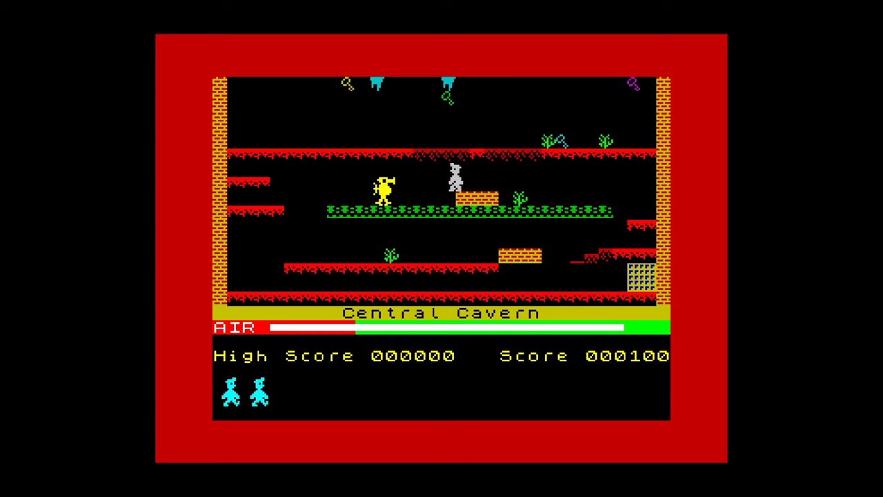
key(Left)
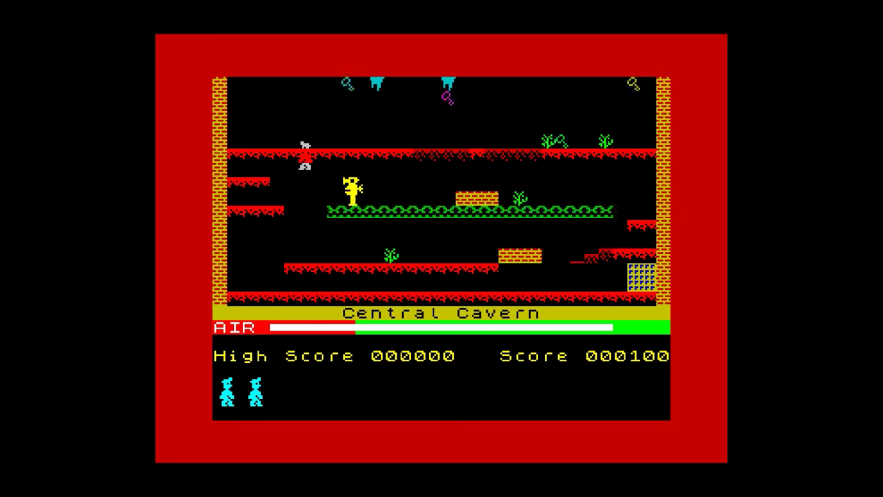
key(Right)
key(Right)
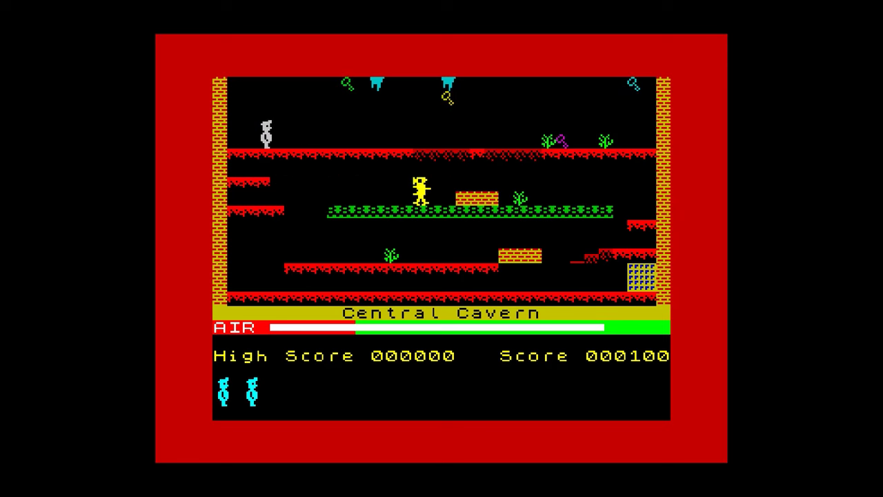
key(Right)
key(space)
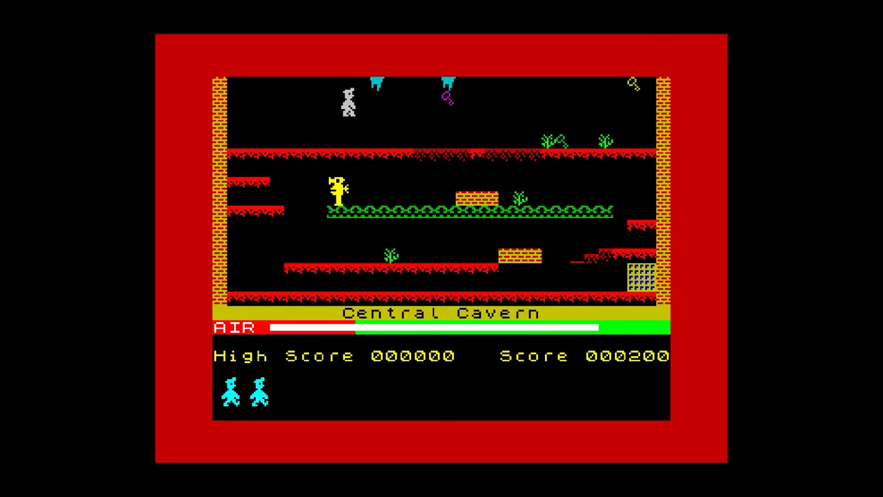
key(Right)
key(space)
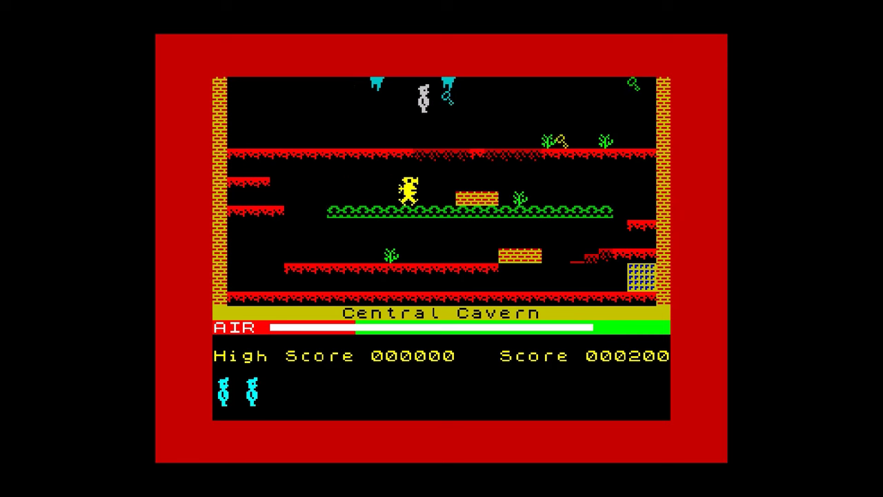
- Collect the remaining keys along the upper ledge of Central Cavern in Manic Miner
key(Right)
key(space)
key(Left)
key(Right)
key(space)
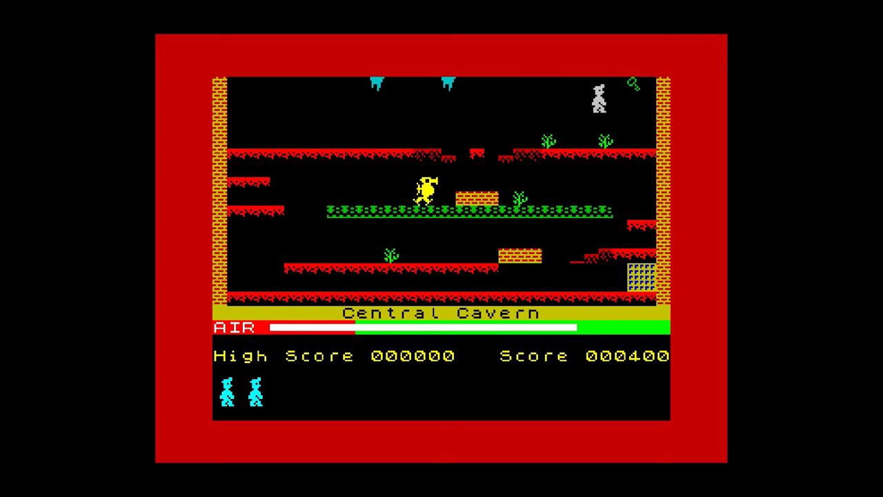
key(space)
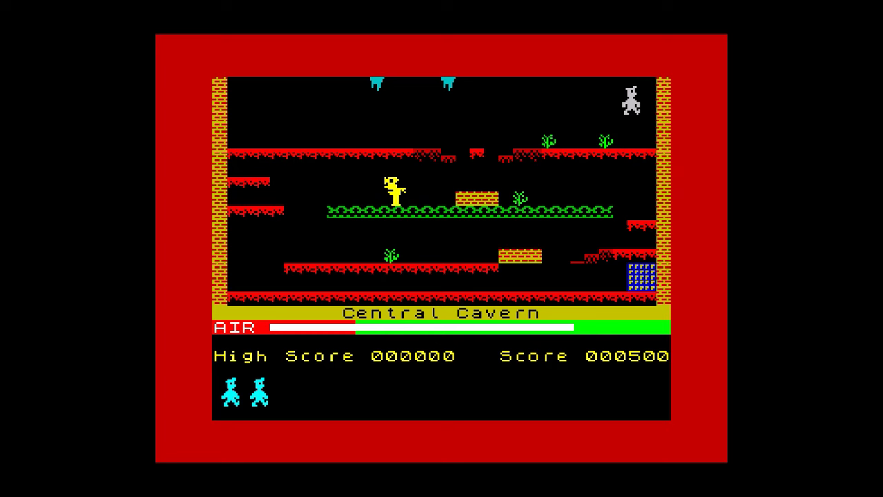
- Guide the miner down past the conveyor and its guardian, then along the cavern floor towards the exit portal
key(Right)
key(Left)
key(space)
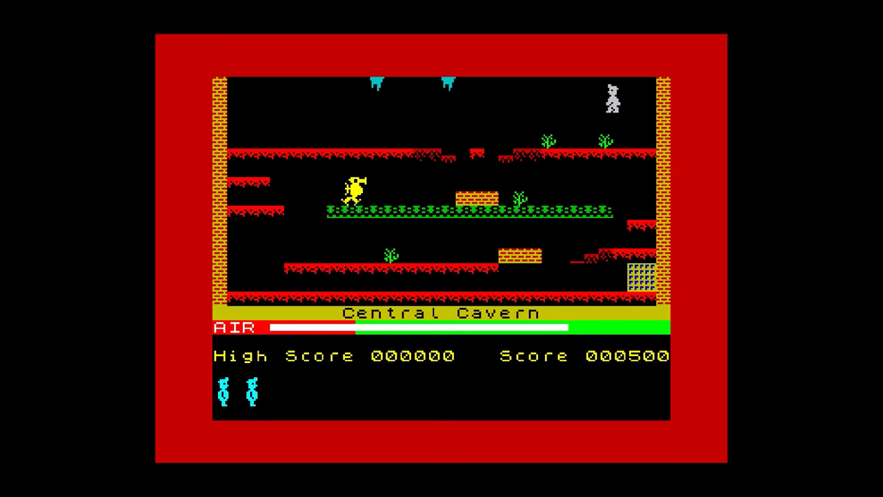
key(space)
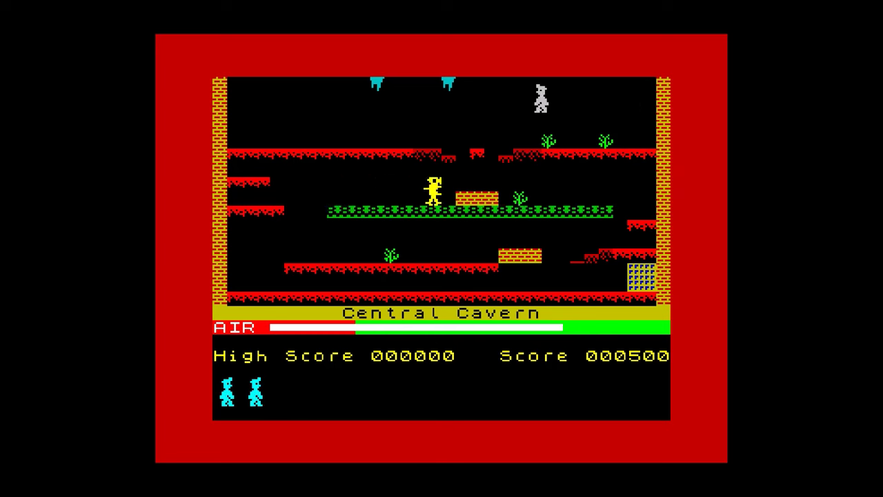
key(Left)
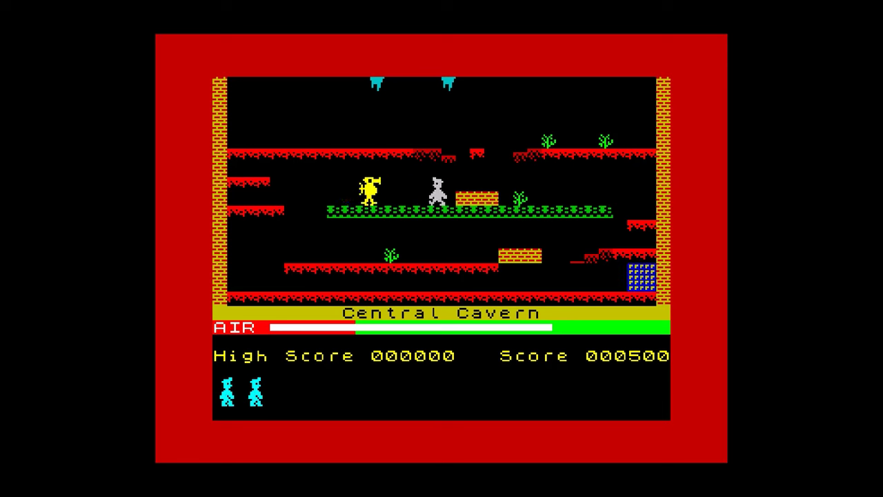
key(space)
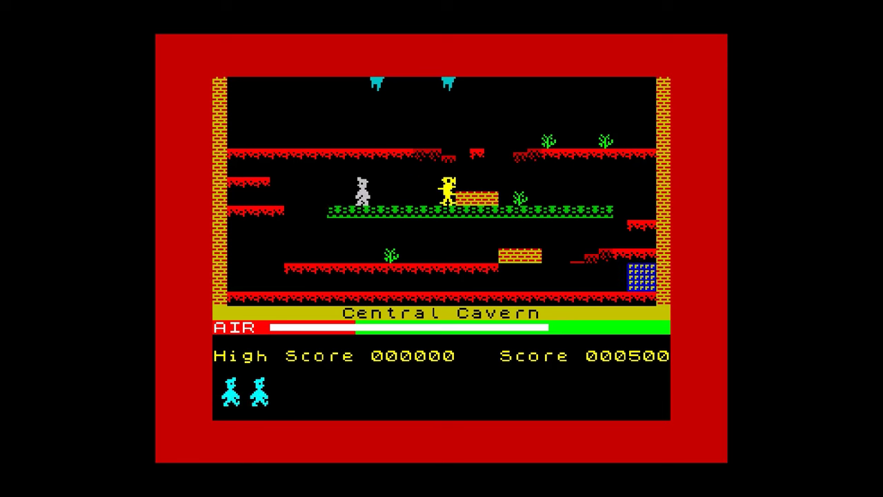
key(Left)
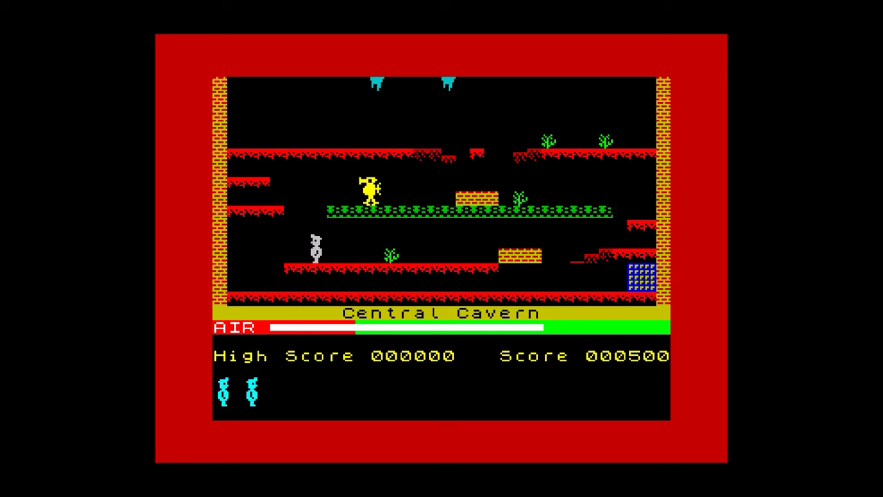
key(Right)
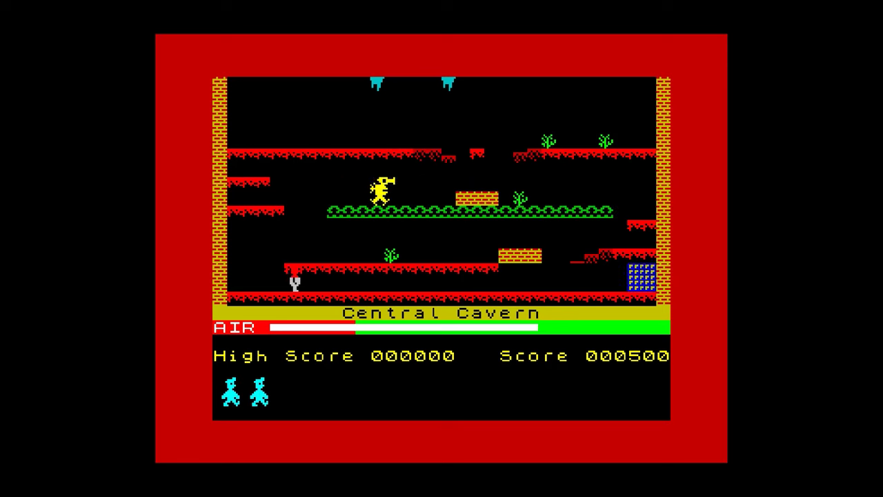
key(Right)
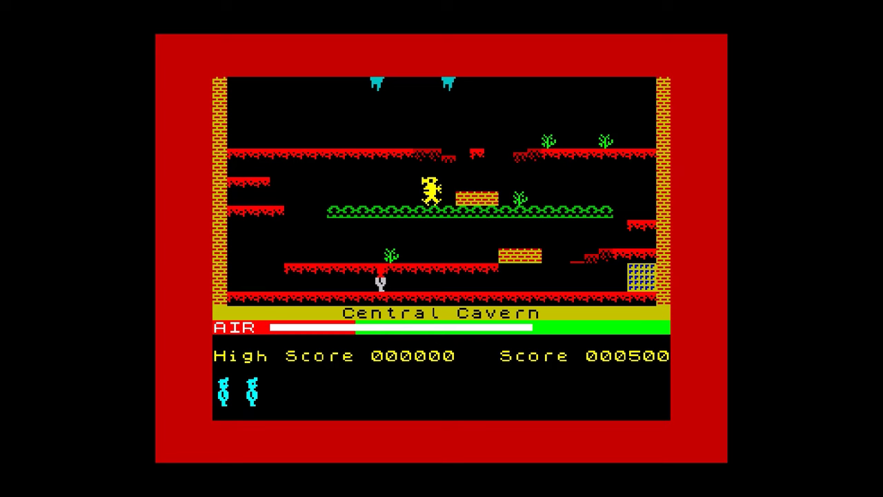
key(Right)
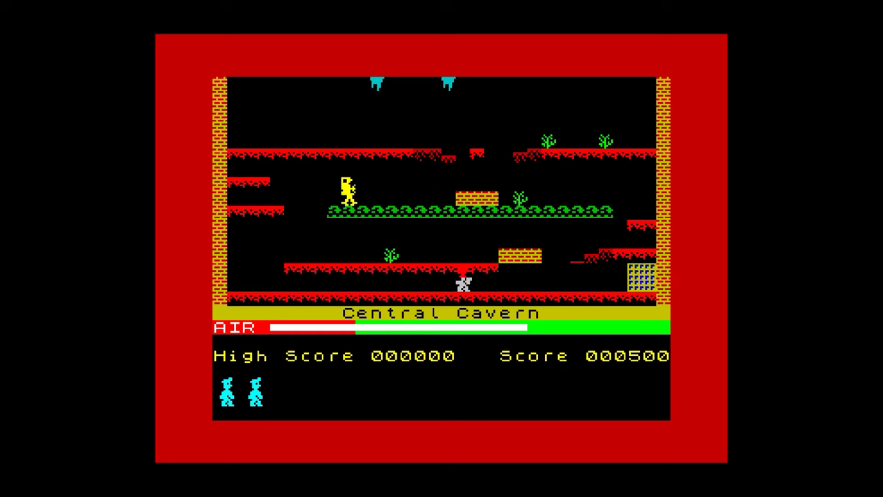
key(Right)
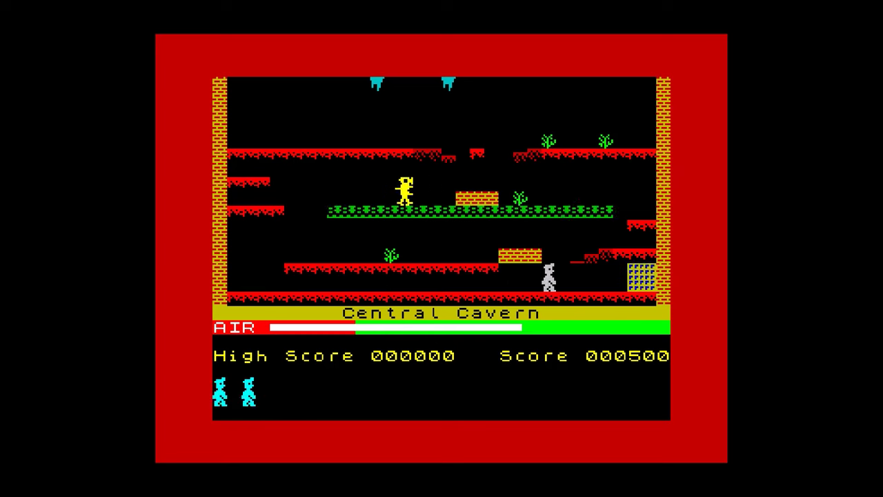
key(Right)
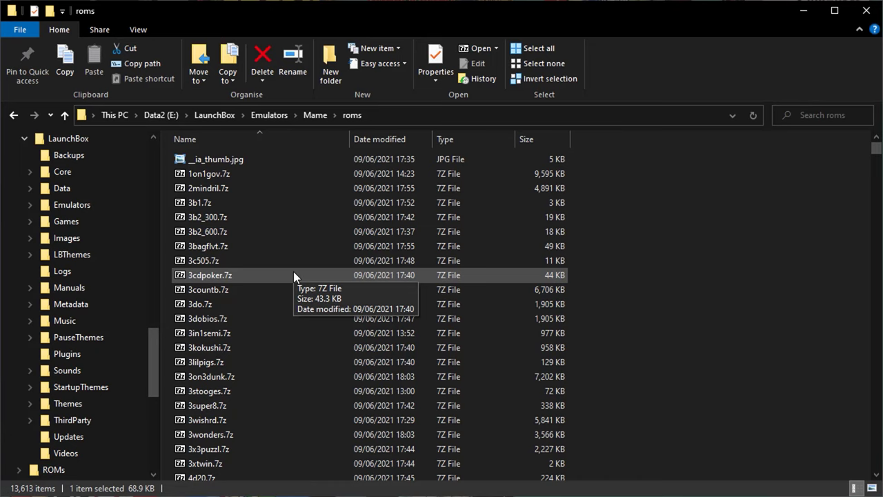
- In File Explorer, create a folder named Mame inside the RetroGaming LaunchBox Games folder
click(62, 221)
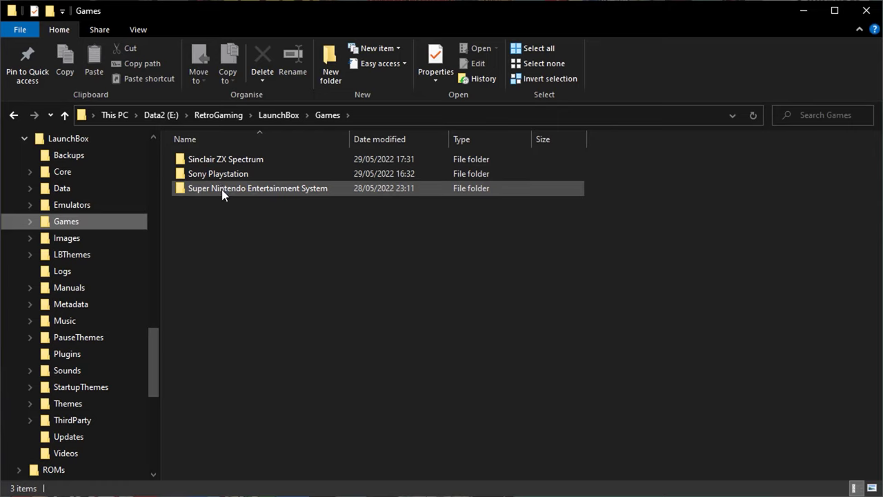
mouse_move(221, 189)
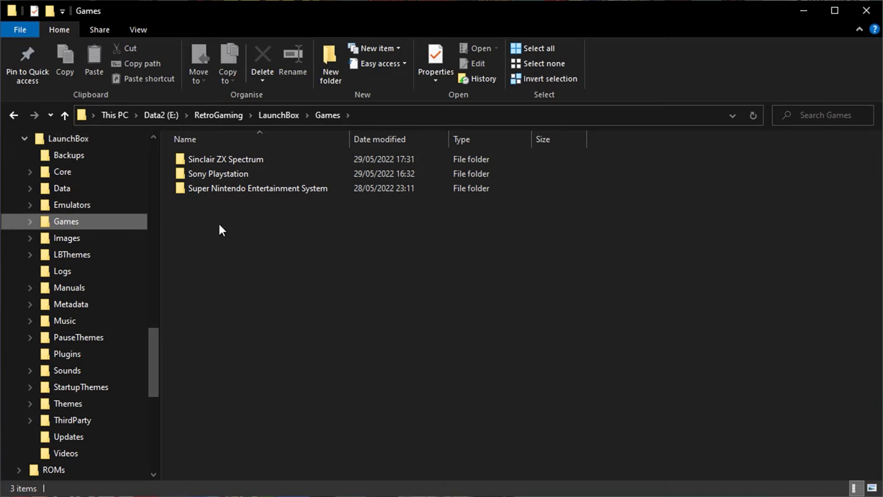
click(330, 68)
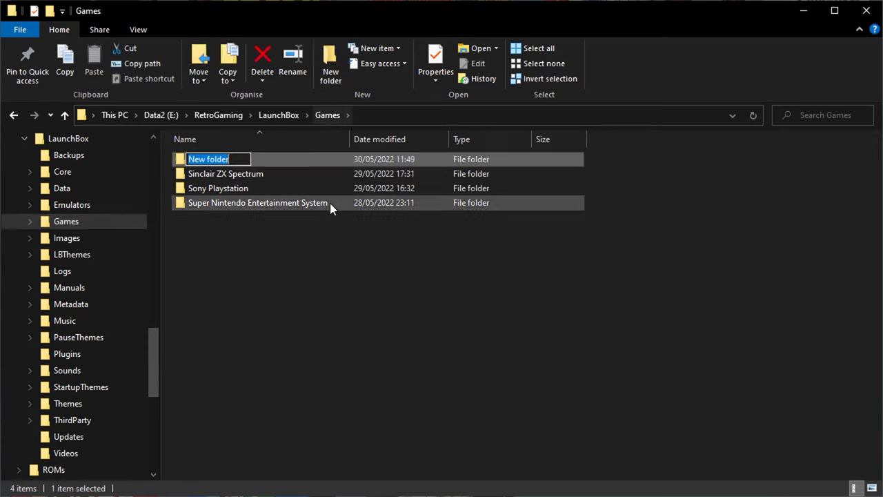
text(Mame)
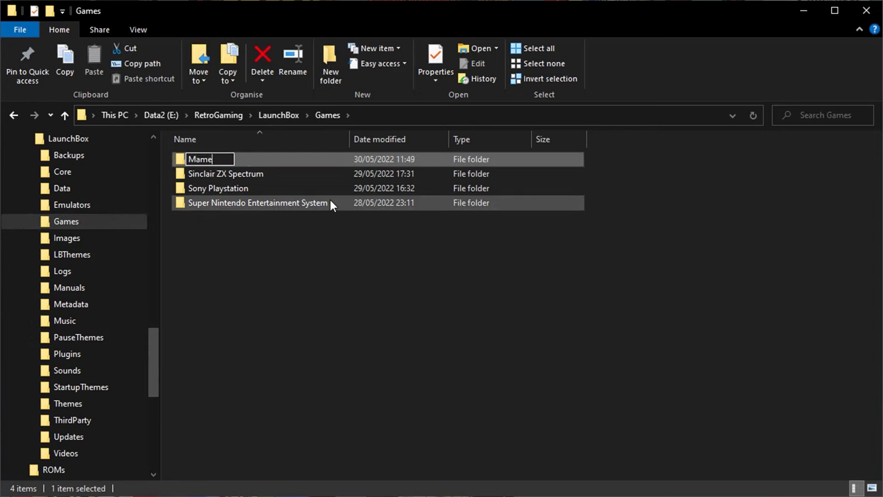
key(Return)
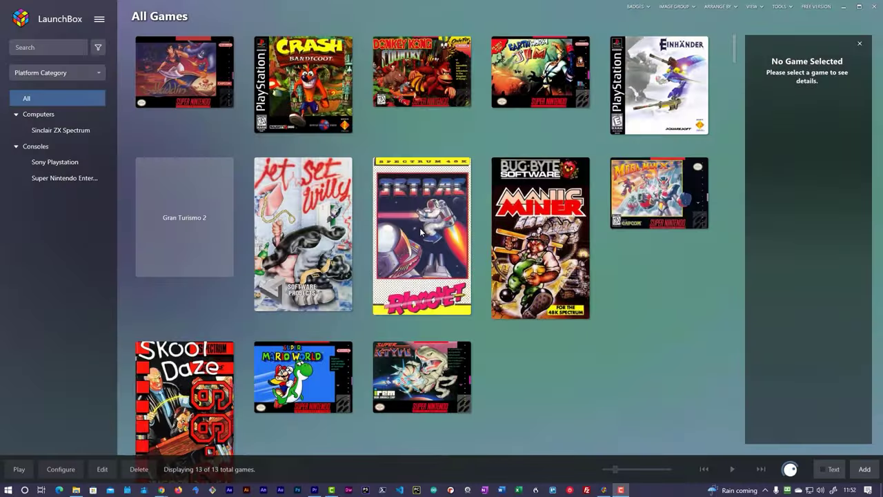
- In LaunchBox, start importing a MAME Arcade Full Set and keep Arcade as the platform name
click(100, 19)
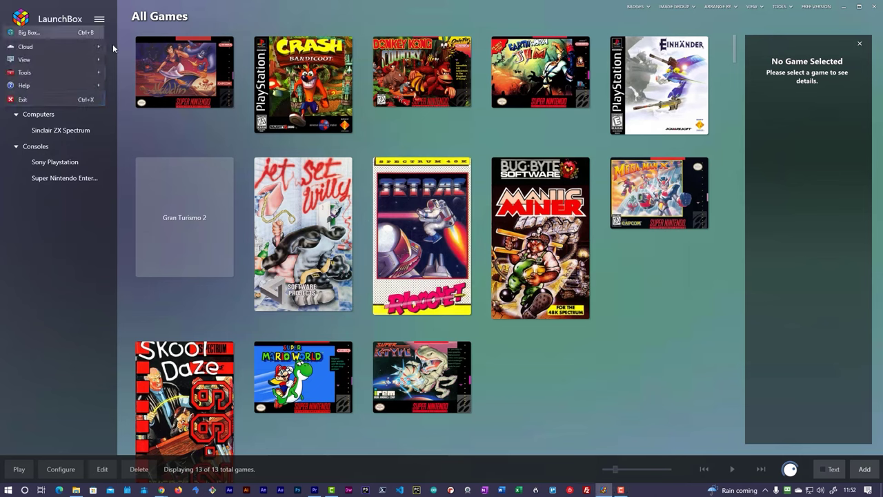
mouse_move(84, 71)
mouse_move(134, 78)
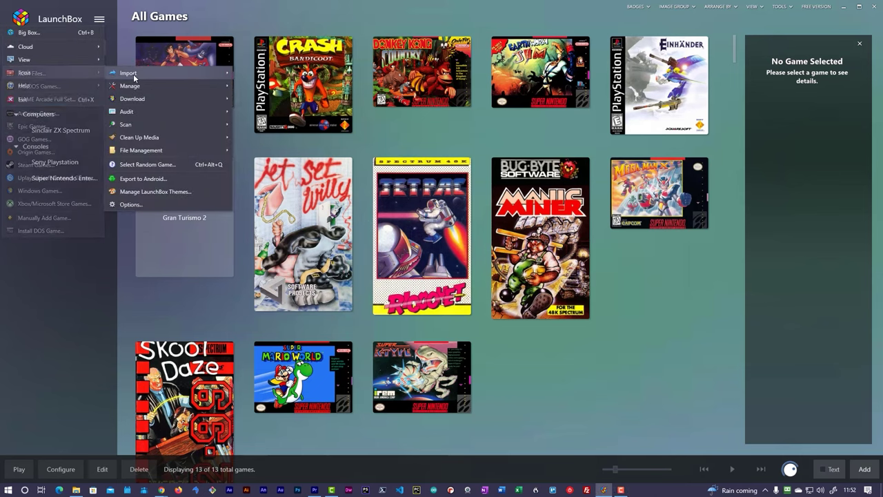
click(70, 100)
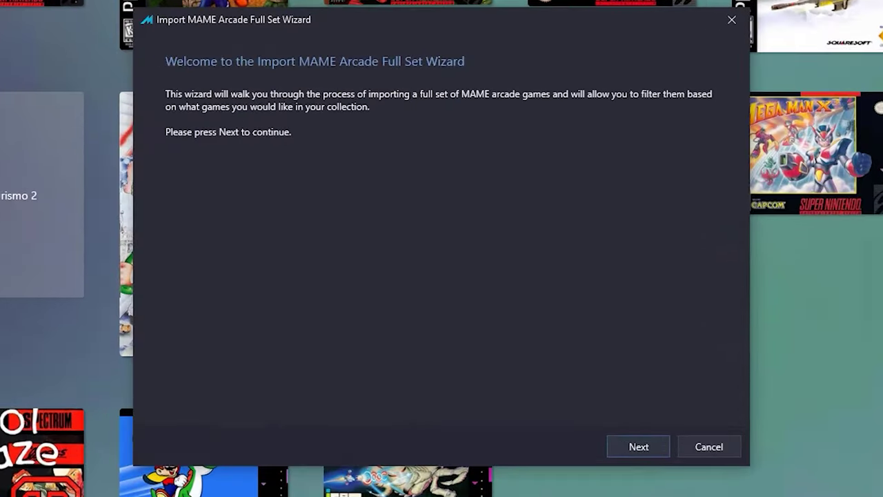
click(635, 446)
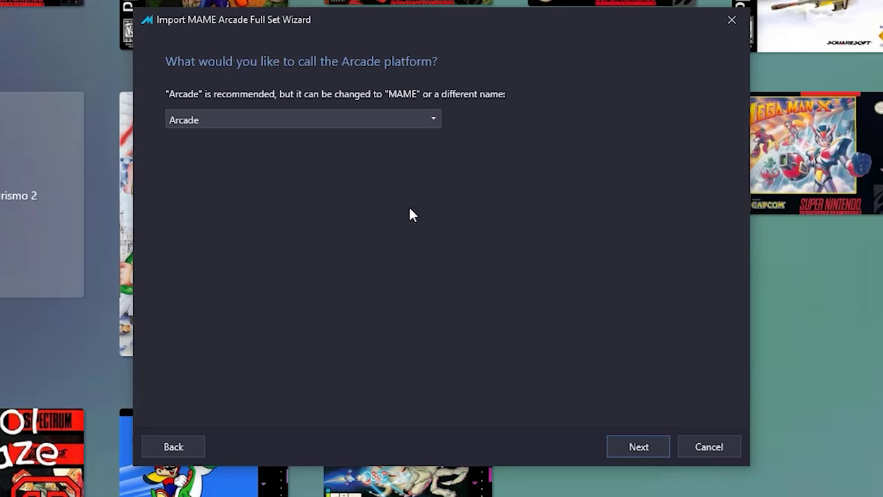
click(631, 447)
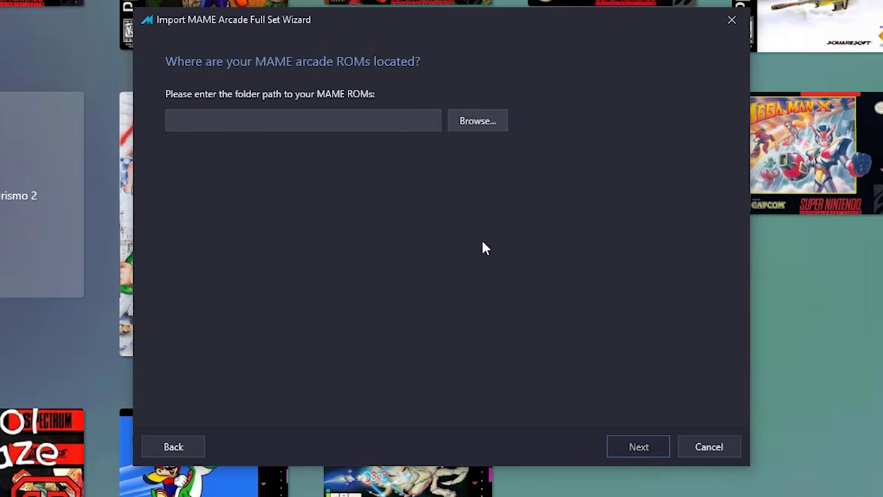
- Set the MAME ROMs location to the LaunchBox\Emulators\Mame\roms folder on the Data2 (E:) drive
click(478, 122)
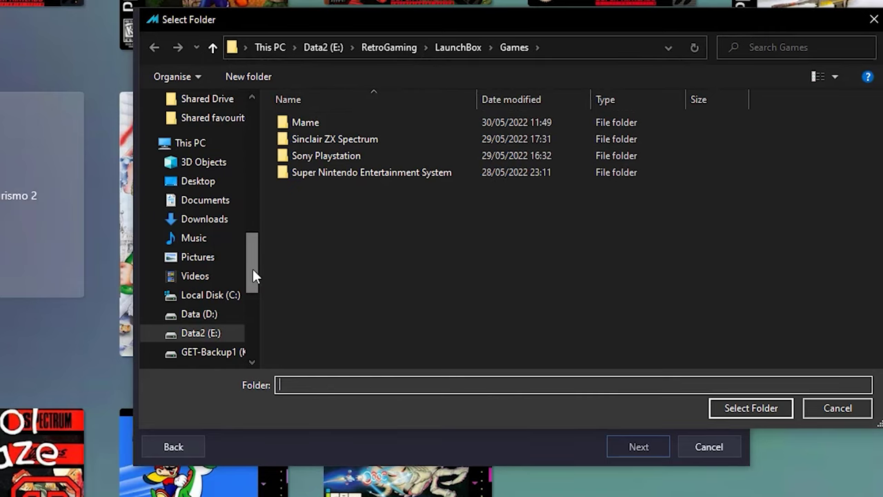
click(323, 47)
double_click(350, 203)
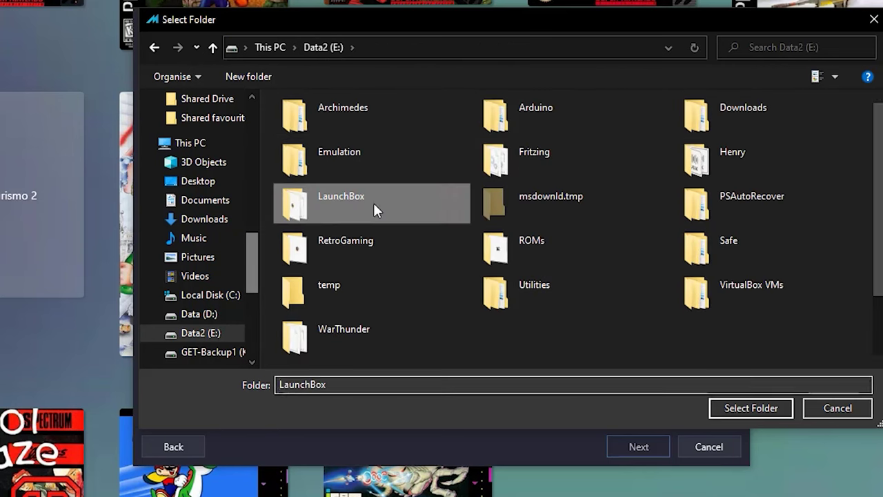
double_click(317, 172)
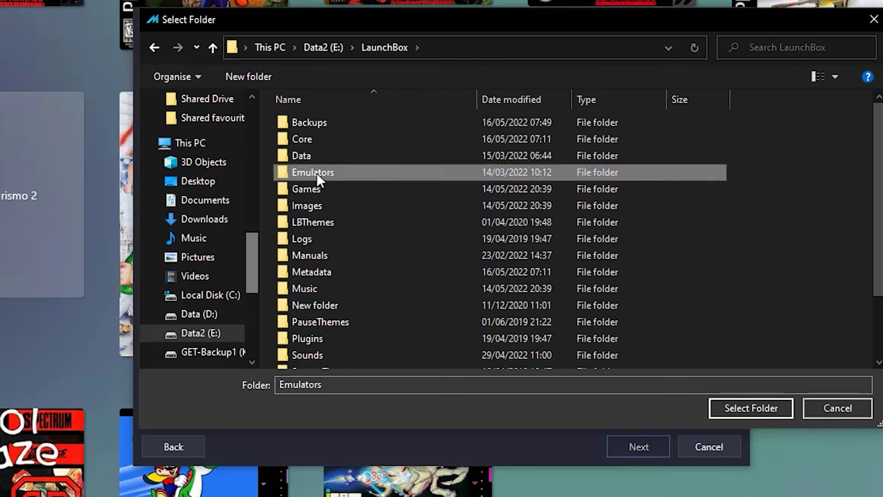
double_click(318, 158)
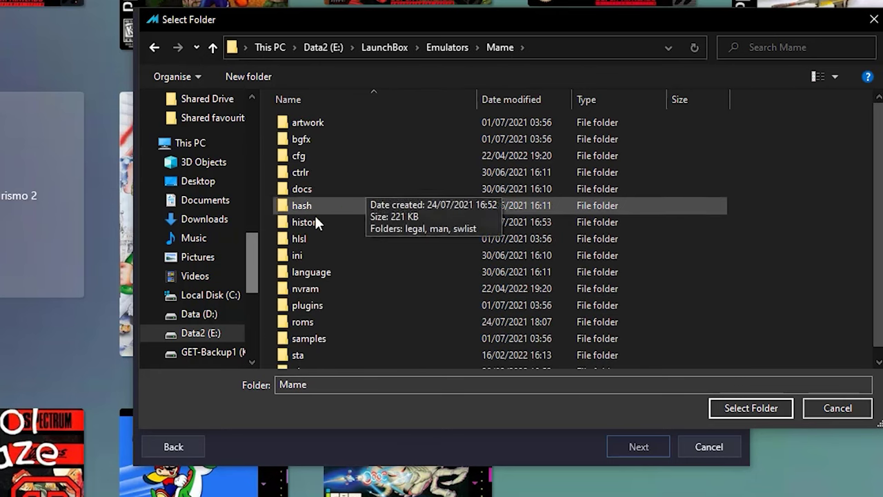
double_click(303, 322)
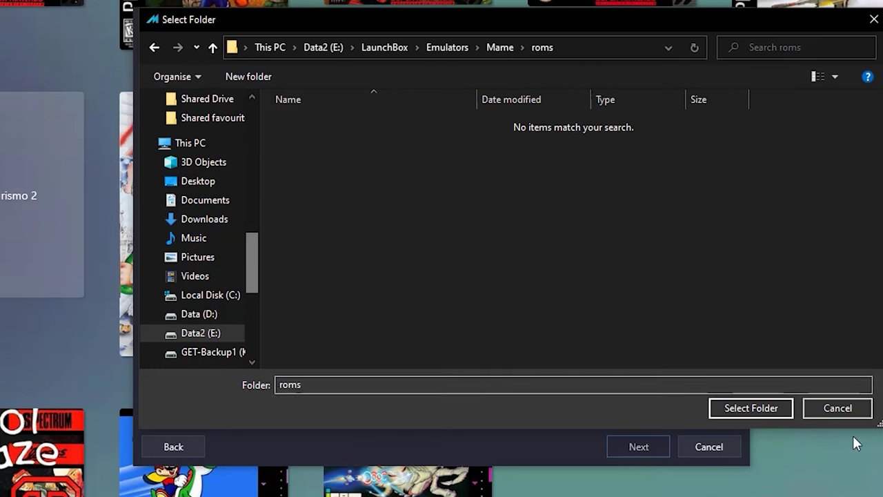
click(750, 408)
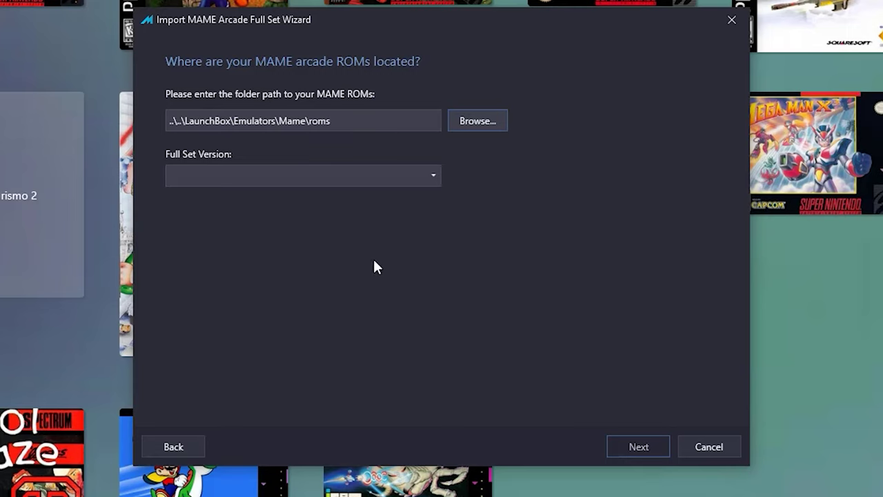
- Set the full set version to 0.232 and choose to automatically install and configure MAME
click(433, 176)
click(433, 176)
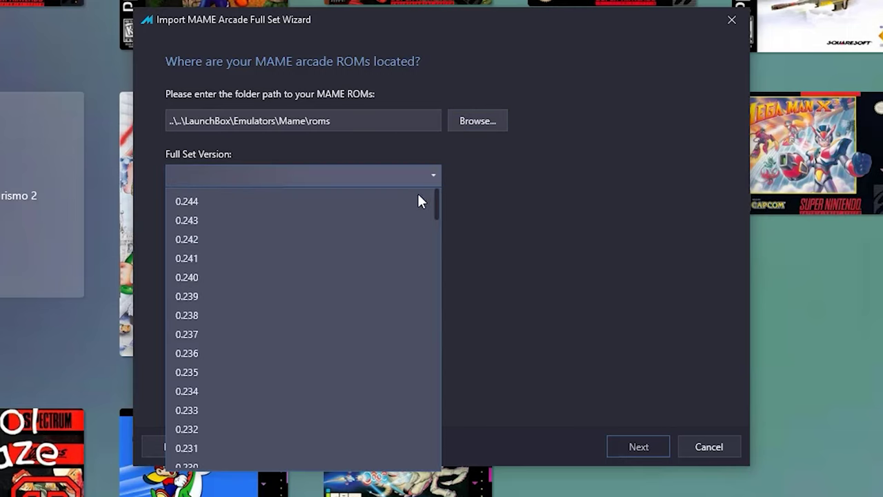
click(194, 428)
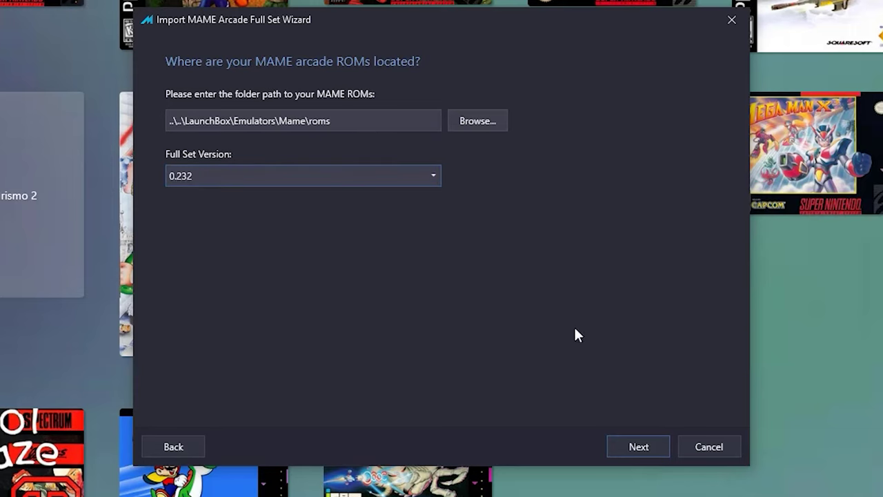
click(638, 447)
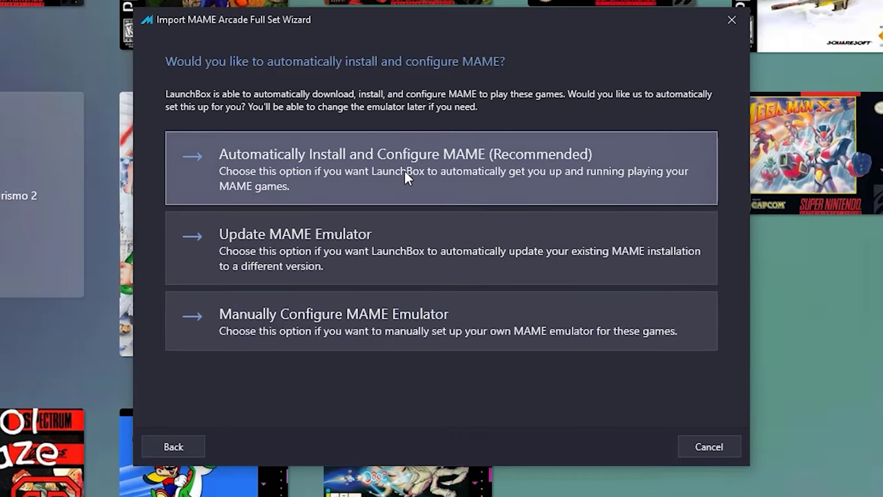
click(404, 177)
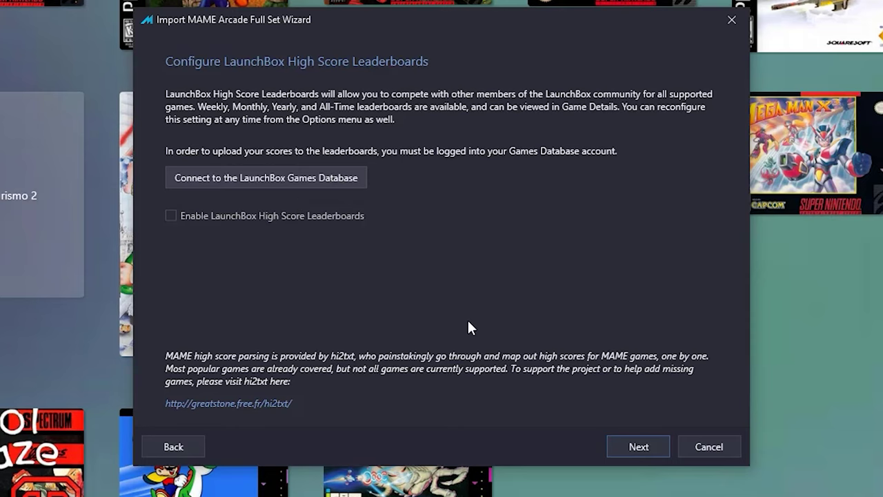
- Leave High Score Leaderboards disabled and accept the default metadata search and image download options
click(629, 447)
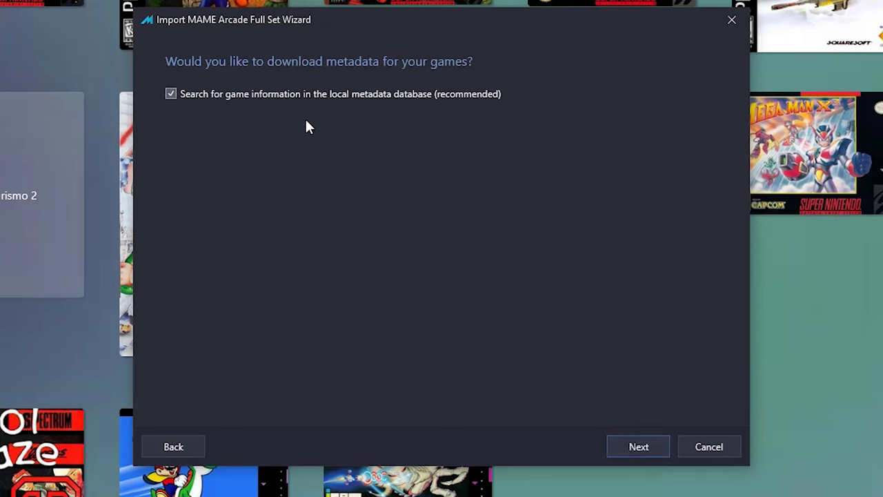
click(625, 447)
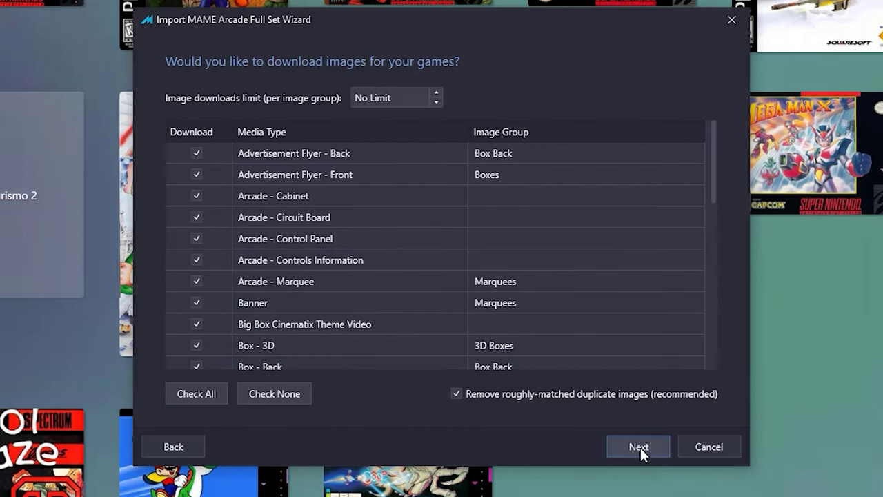
click(639, 446)
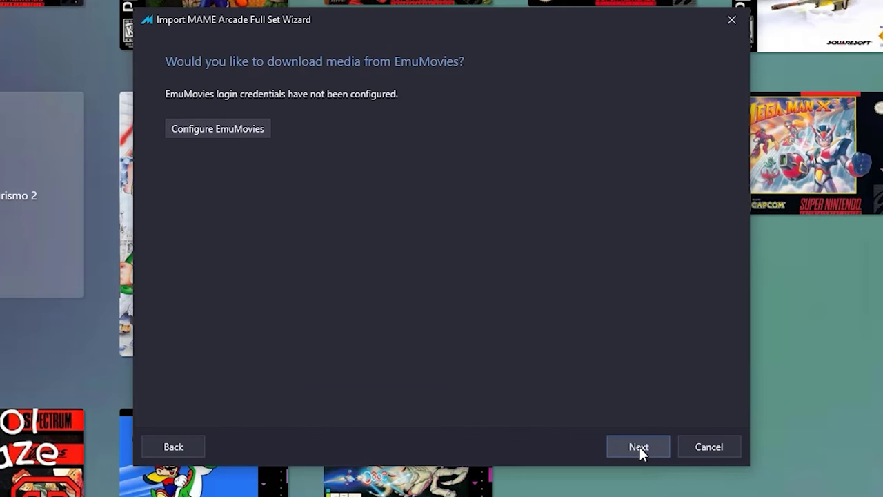
- Skip the EmuMovies setup and accept the default clone, game type, controller and playlist options for the MAME import
click(640, 446)
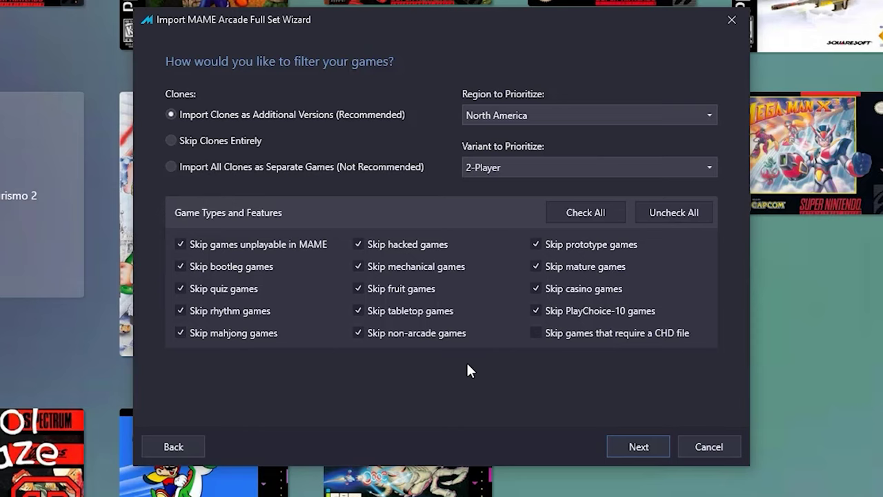
click(636, 446)
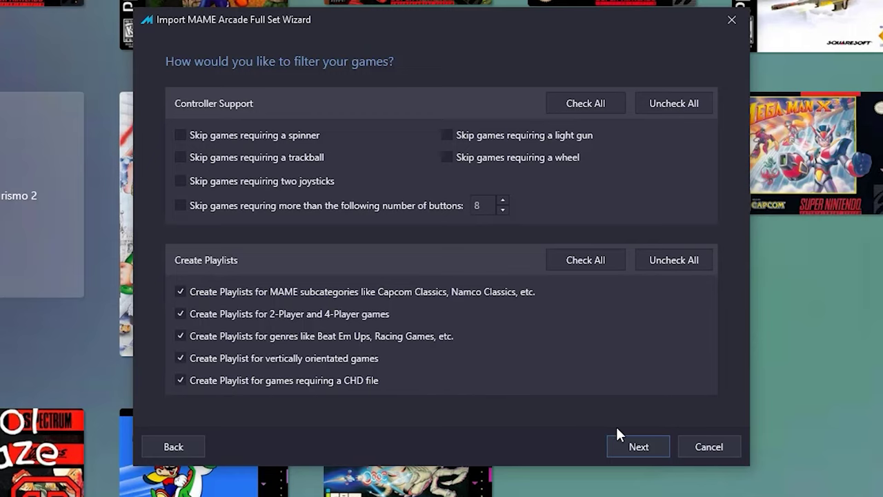
click(634, 445)
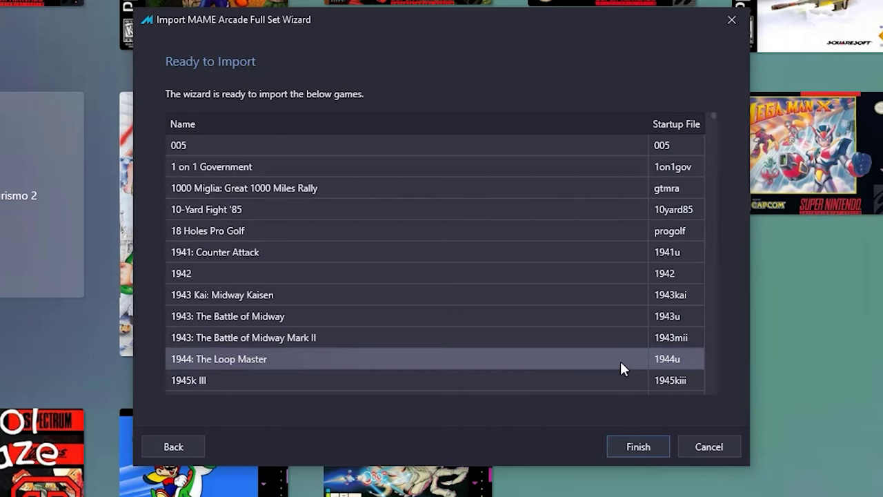
- Review the list of arcade games ready to import and finish the MAME Arcade Full Set import
scroll(438, 252, down, 2)
scroll(436, 256, down, 20)
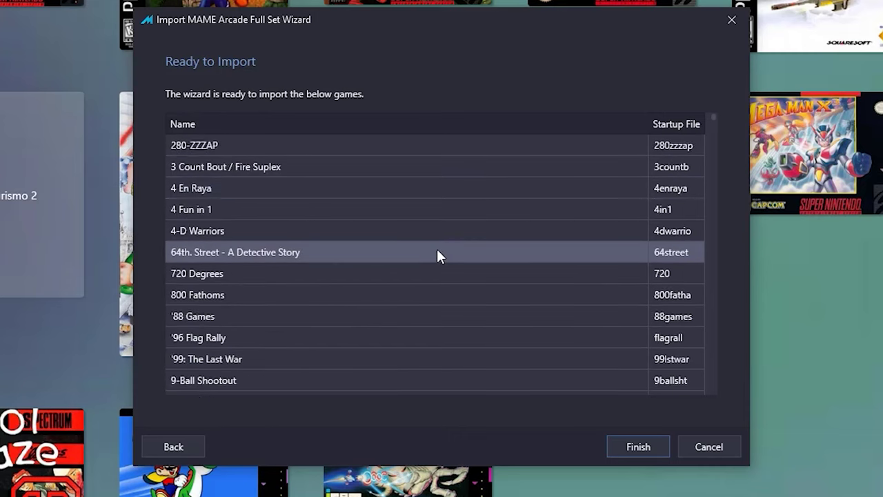
scroll(437, 255, down, 20)
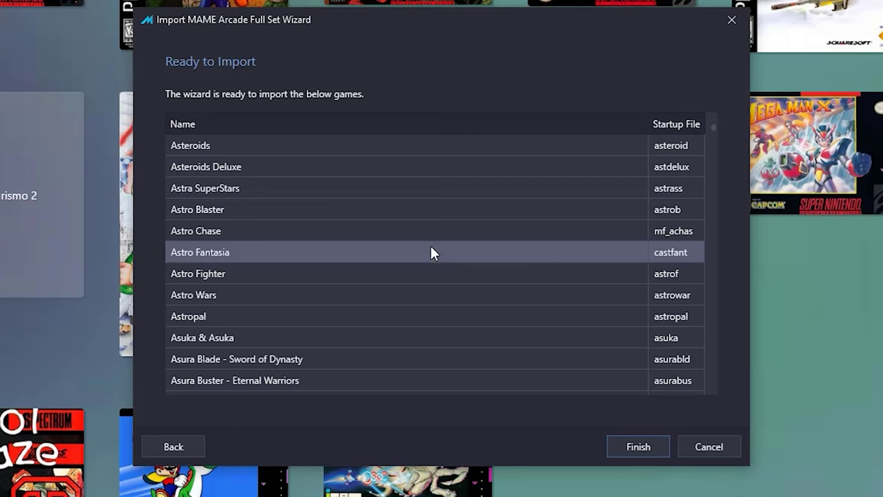
scroll(429, 252, down, 20)
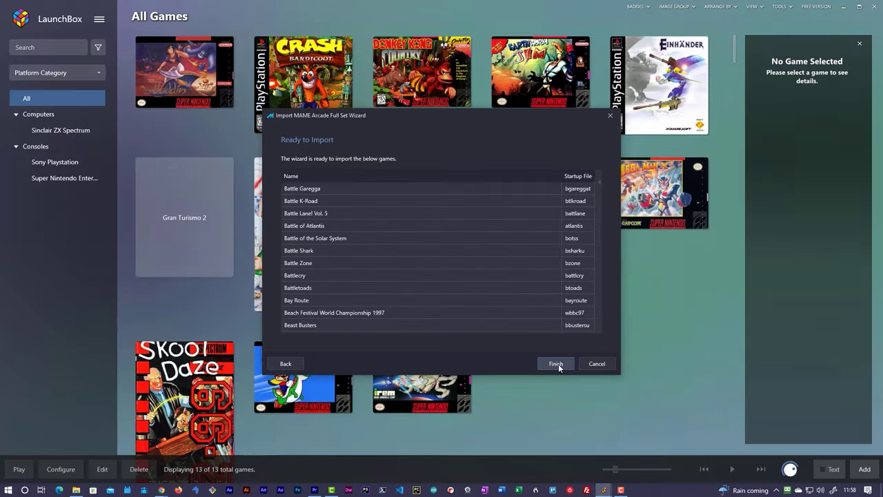
click(556, 363)
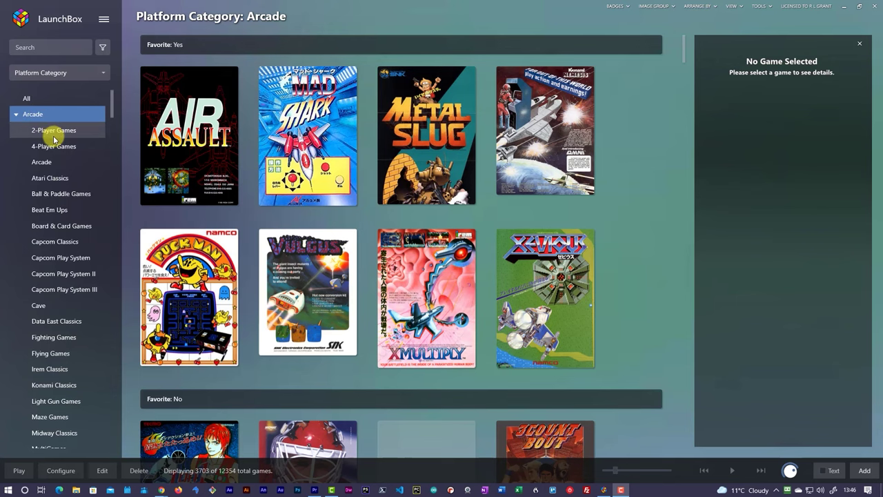
- Browse the Atari Classics and Capcom Classics playlists in the Arcade category
scroll(54, 140, down, 1)
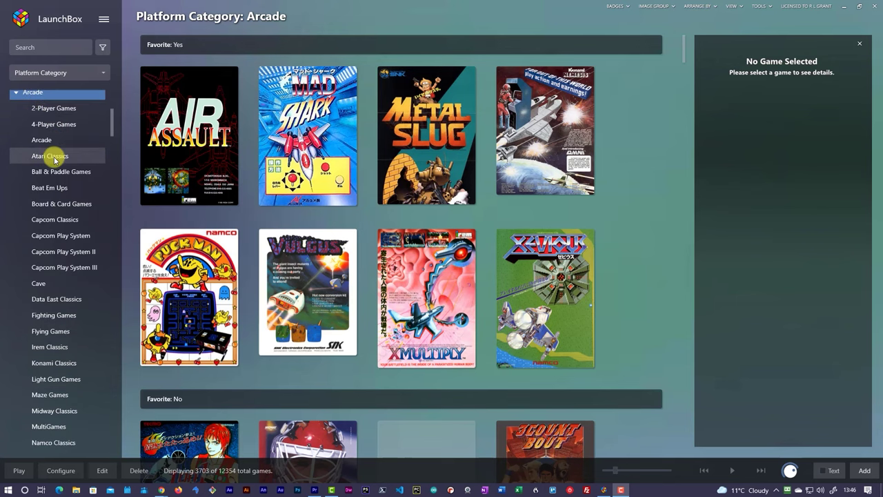
click(58, 157)
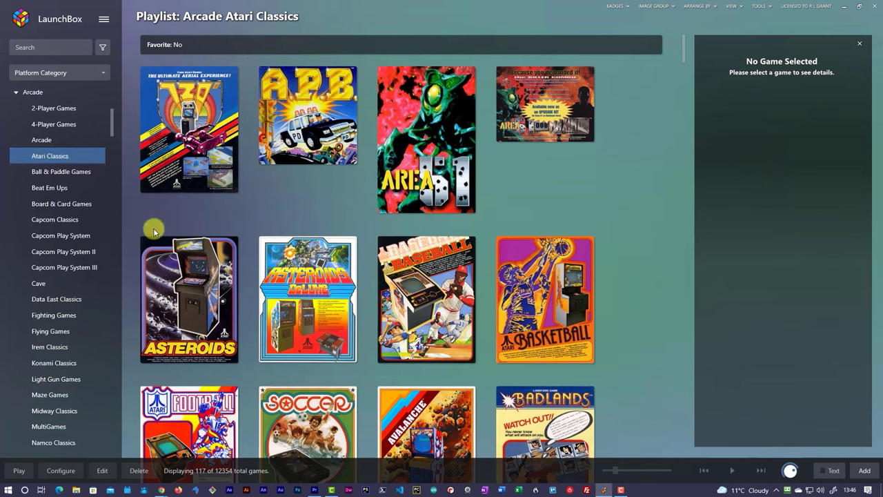
click(67, 219)
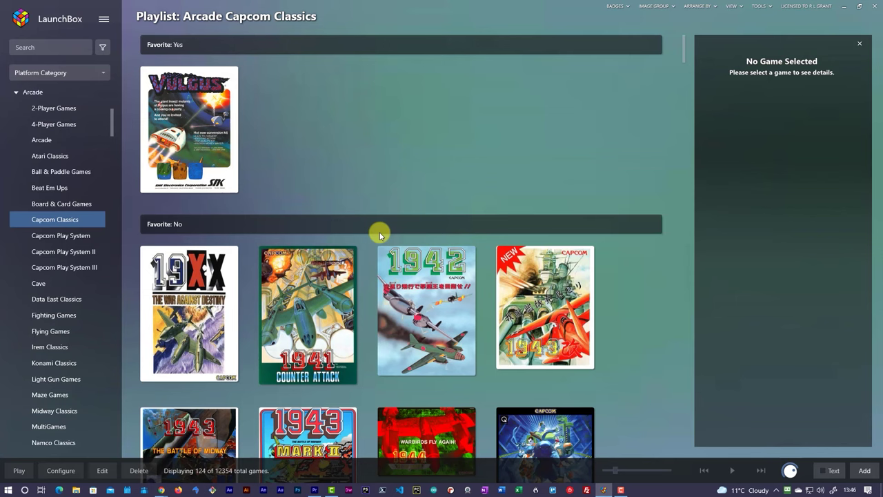
- Review the details and description of 1941: Counter Attack in Capcom Classics and launch the game
click(312, 293)
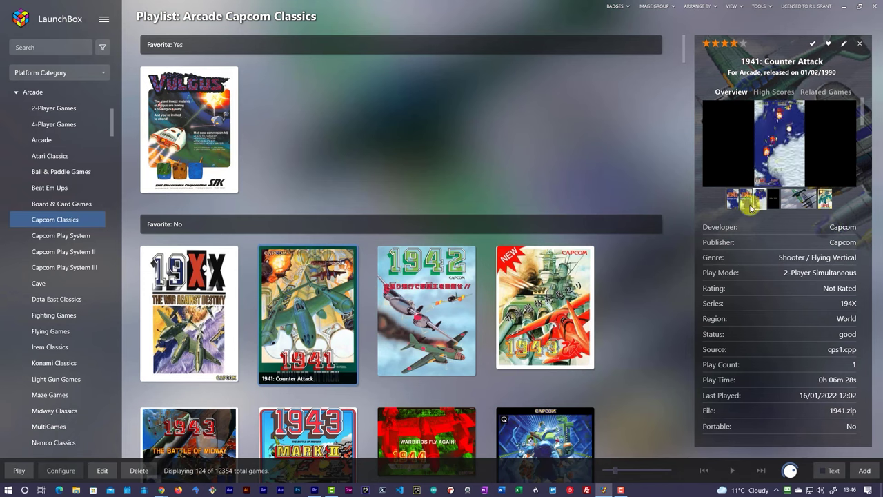
scroll(760, 273, down, 5)
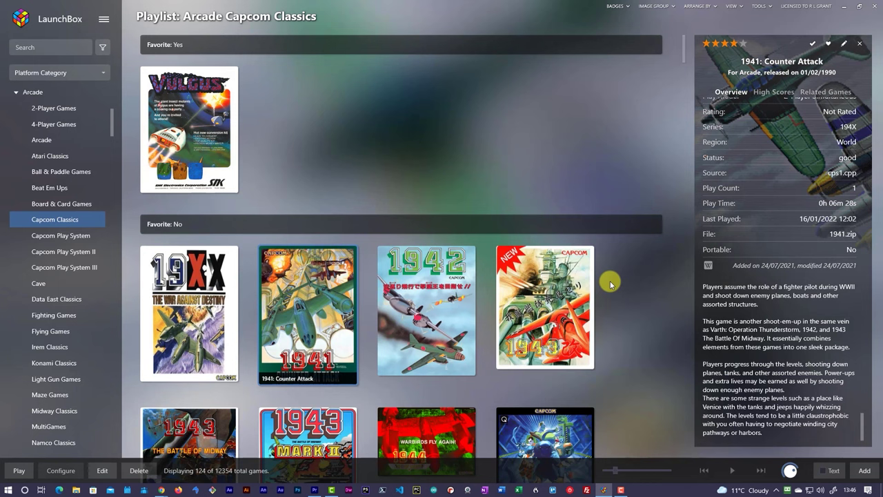
double_click(330, 312)
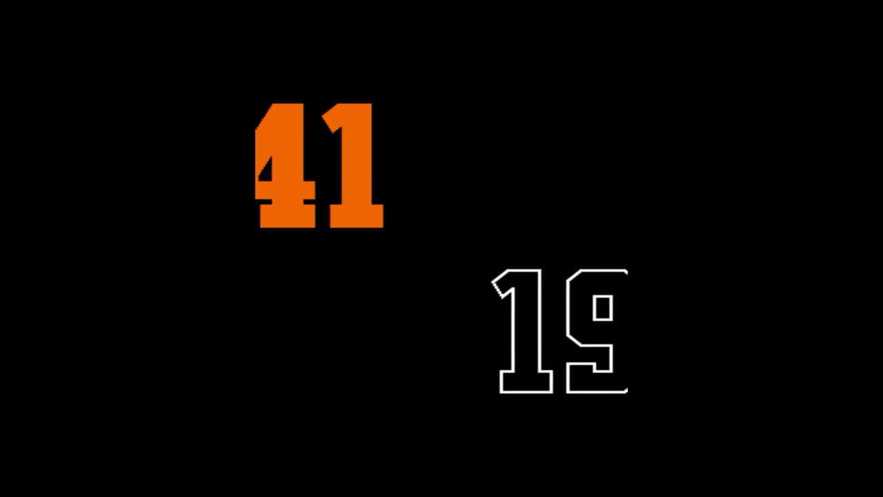